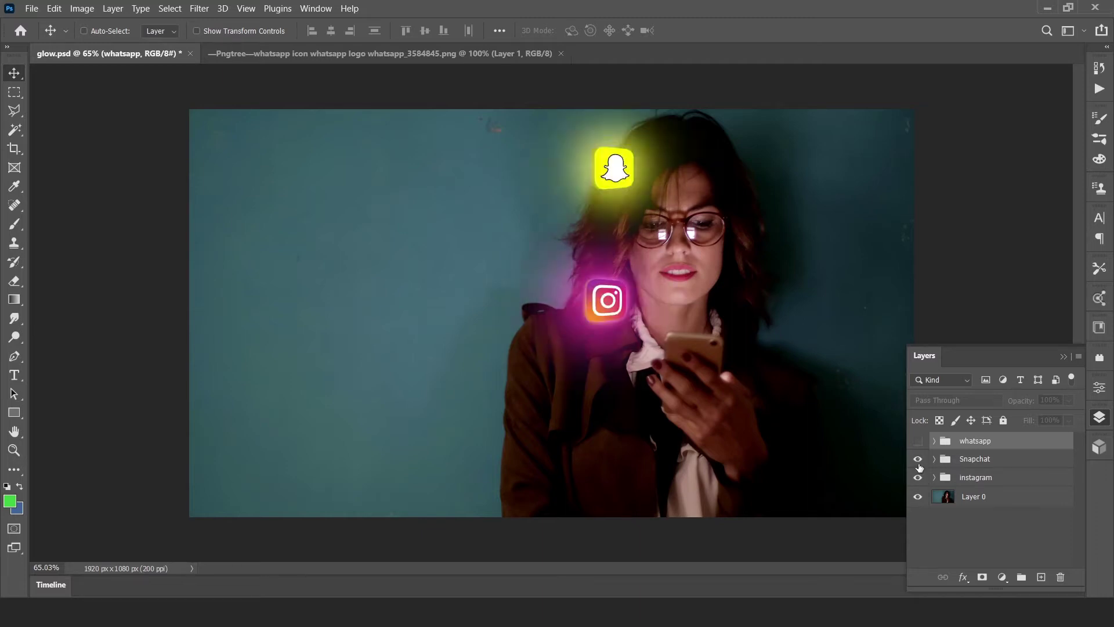
Step: Show the whatsapp group again and move the WhatsApp and Snapchat icons lower, near her phone
{"action": "left_click", "coordinate": [917, 441]}
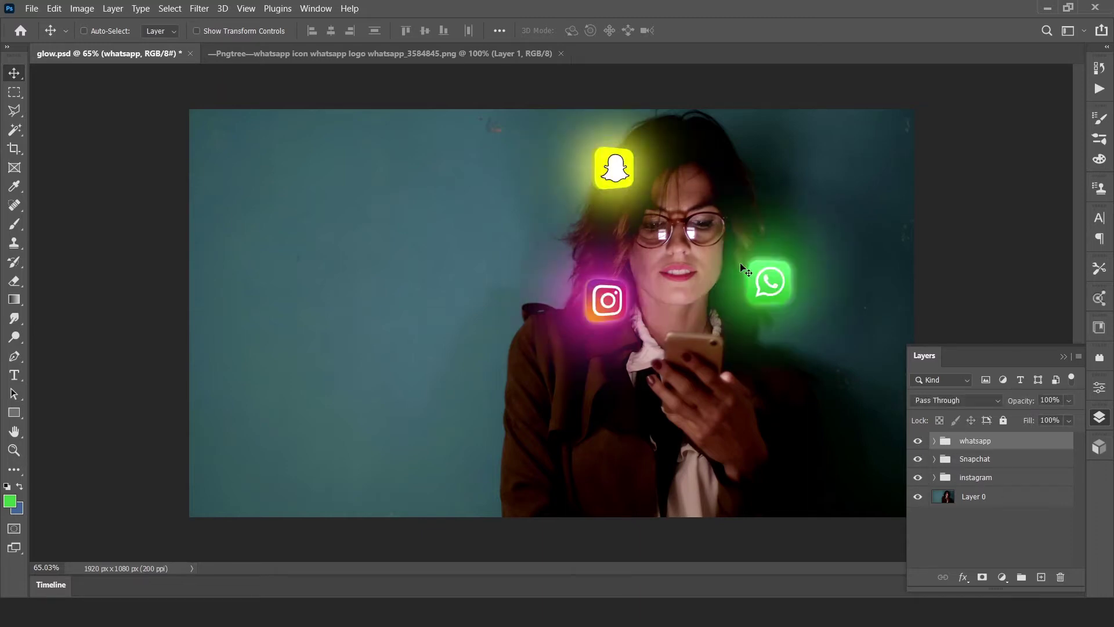
{"action": "left_click_drag", "start_coordinate": [741, 267], "coordinate": [760, 341]}
{"action": "left_click", "coordinate": [974, 459]}
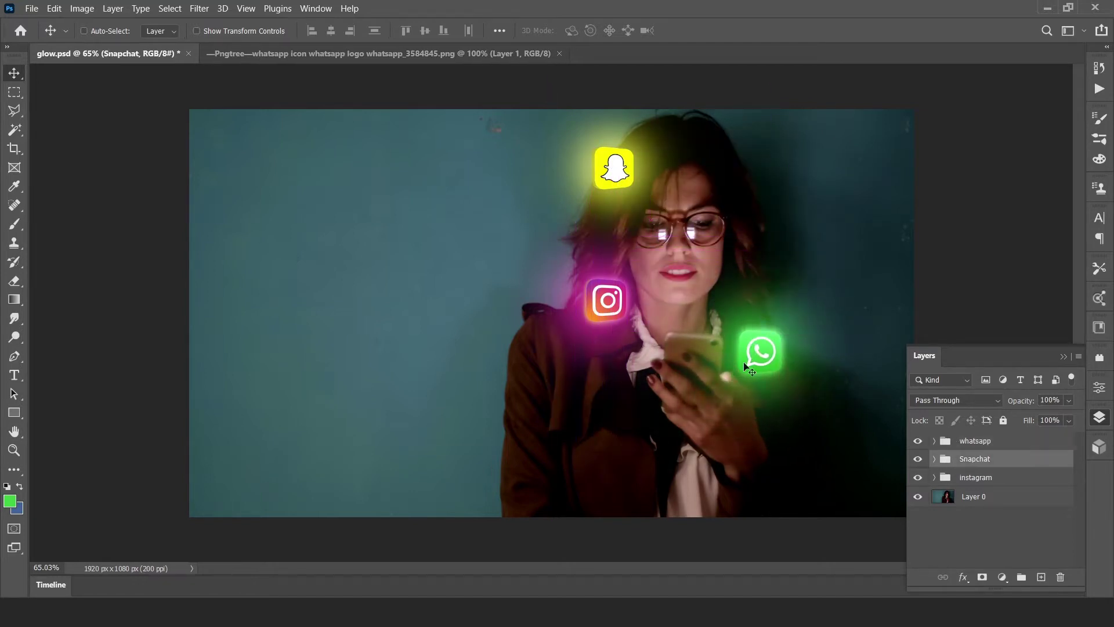
{"action": "mouse_move", "coordinate": [627, 194]}
{"action": "left_mouse_down"}
{"action": "mouse_move", "coordinate": [586, 212]}
{"action": "mouse_move", "coordinate": [614, 218]}
{"action": "mouse_move", "coordinate": [636, 204]}
{"action": "left_mouse_up"}
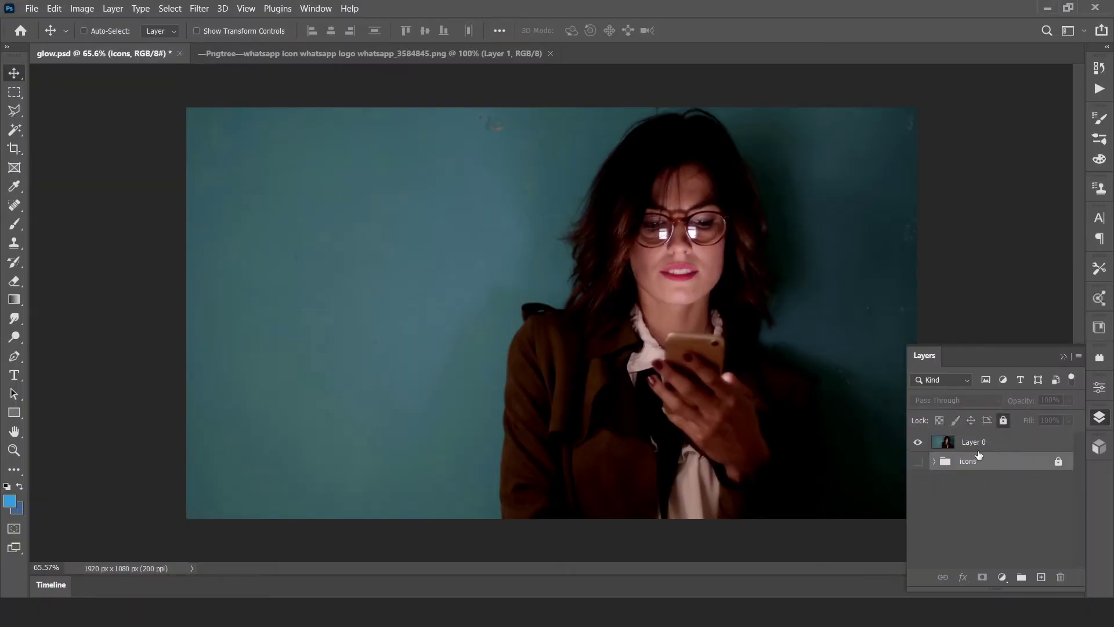
Step: Drag the Pngtree WhatsApp logo into glow.psd above the woman's photo layer, ready for transforming
{"action": "left_click", "coordinate": [973, 445]}
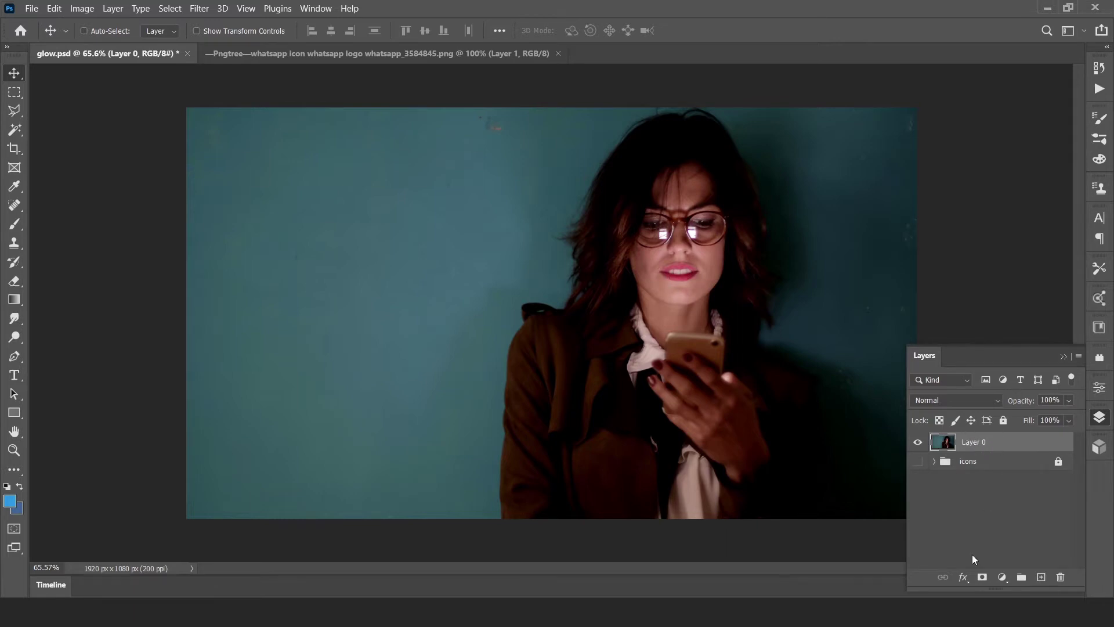
{"action": "left_click", "coordinate": [338, 52]}
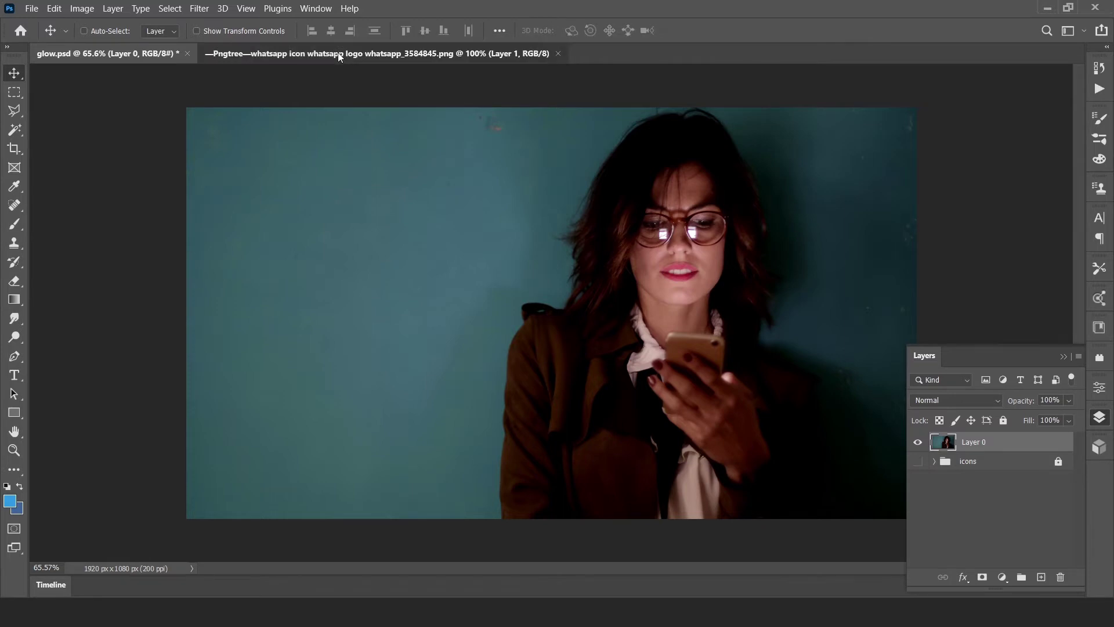
{"action": "left_click_drag", "start_coordinate": [586, 248], "coordinate": [462, 307]}
{"action": "key", "text": "ctrl+t"}
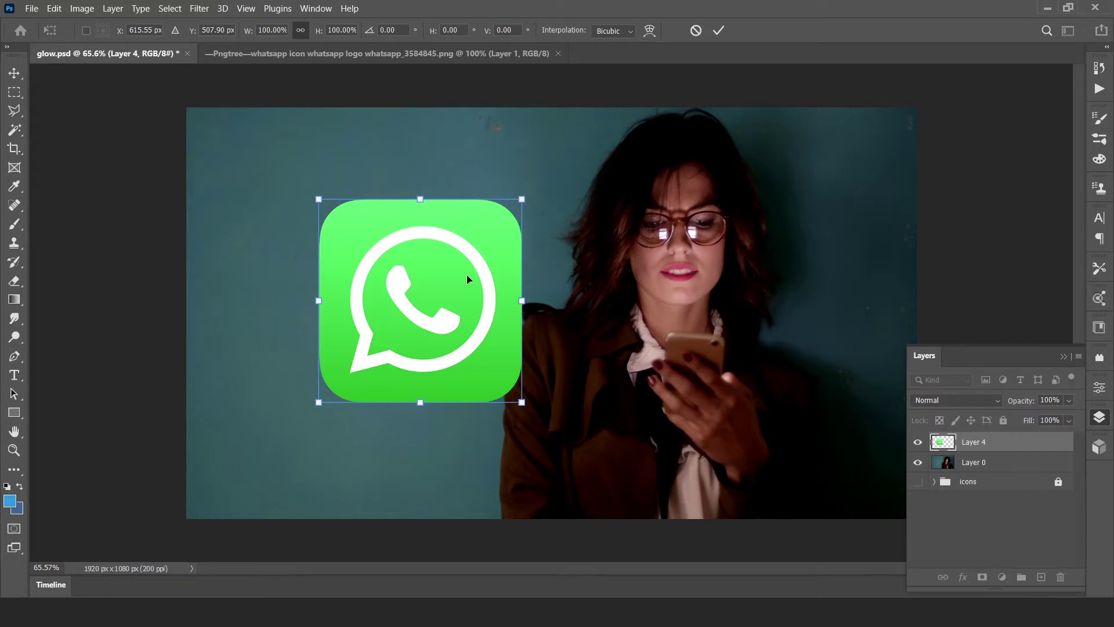
Step: Distort the WhatsApp logo's four corners into a tilted perspective and commit the transform
{"action": "right_click", "coordinate": [467, 277]}
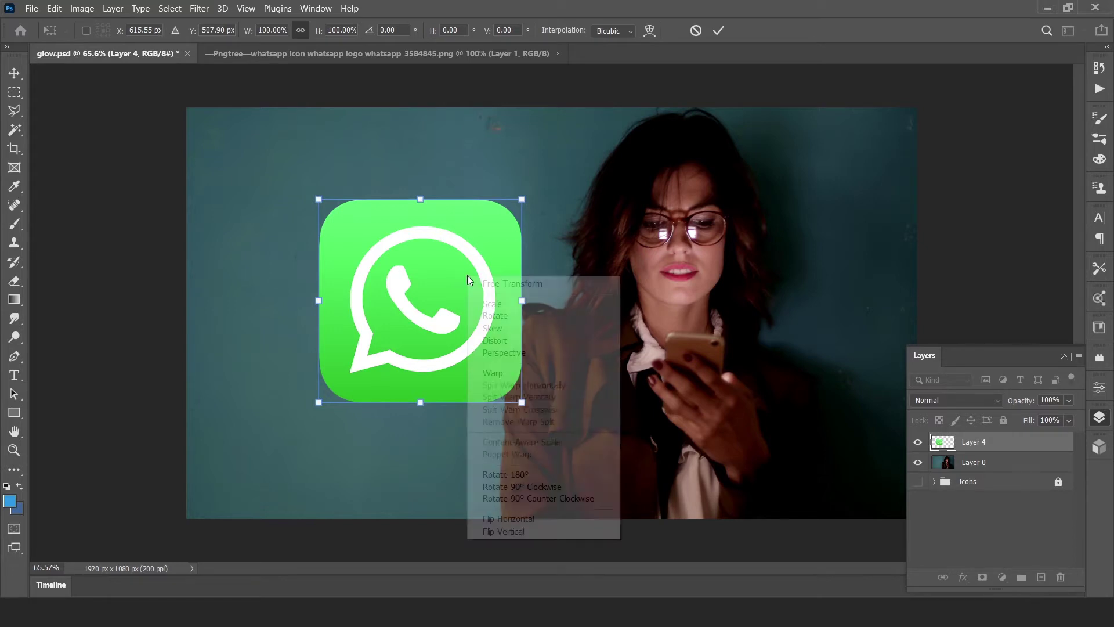
{"action": "left_click", "coordinate": [511, 340]}
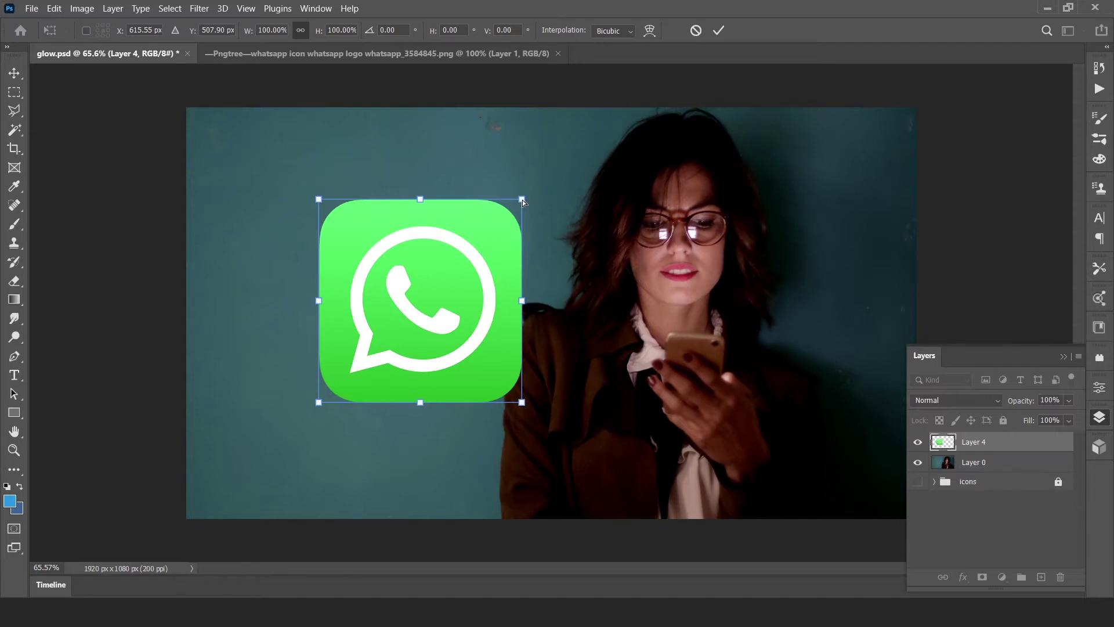
{"action": "left_click_drag", "start_coordinate": [523, 199], "coordinate": [505, 212]}
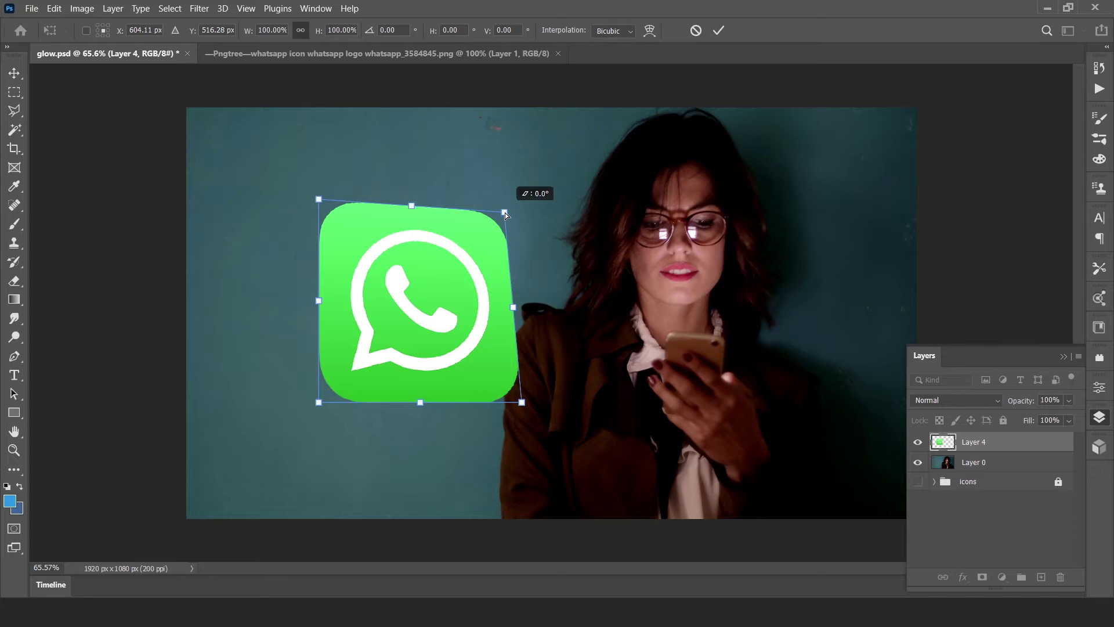
{"action": "left_click_drag", "start_coordinate": [505, 212], "coordinate": [504, 212]}
{"action": "left_click_drag", "start_coordinate": [524, 402], "coordinate": [506, 397]}
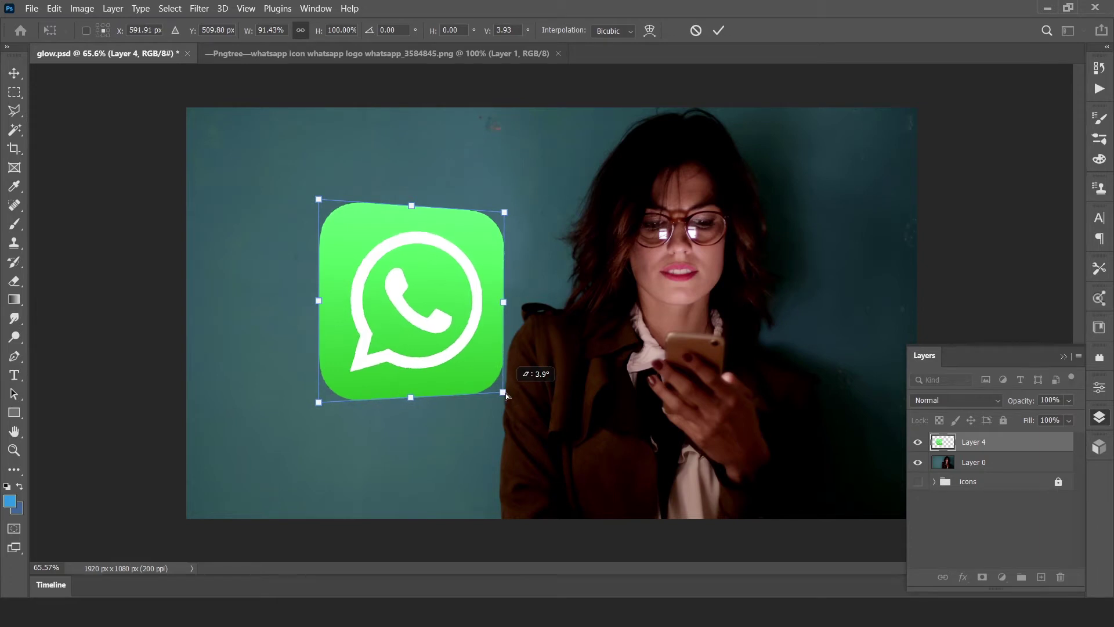
{"action": "left_click_drag", "start_coordinate": [506, 396], "coordinate": [506, 397]}
{"action": "left_click_drag", "start_coordinate": [318, 199], "coordinate": [311, 200]}
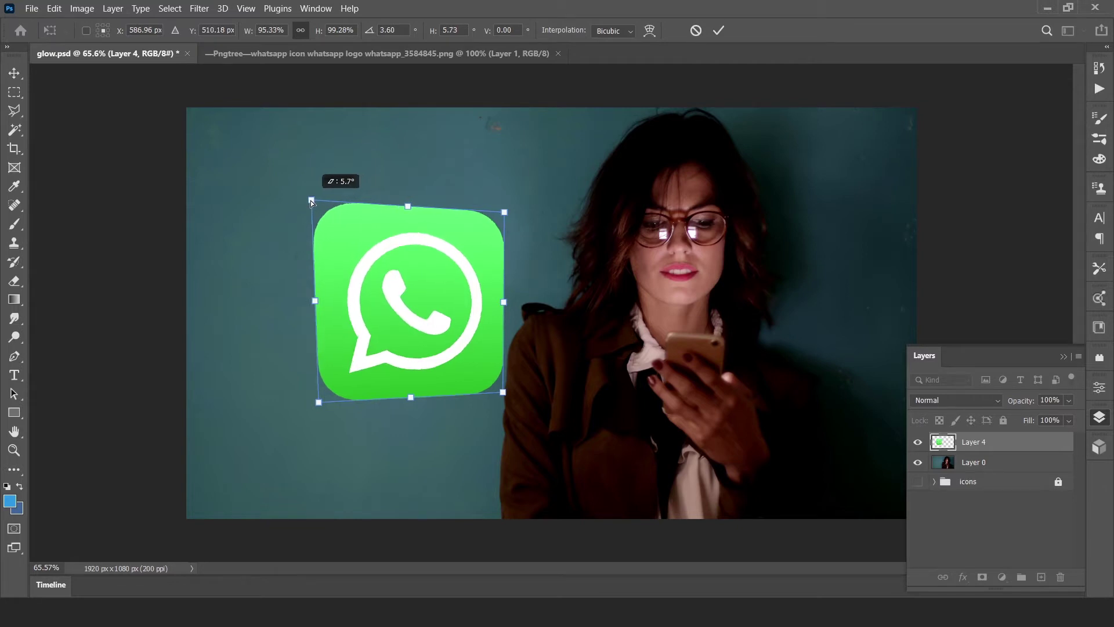
{"action": "left_click_drag", "start_coordinate": [311, 200], "coordinate": [311, 201]}
{"action": "left_click_drag", "start_coordinate": [318, 403], "coordinate": [308, 407]}
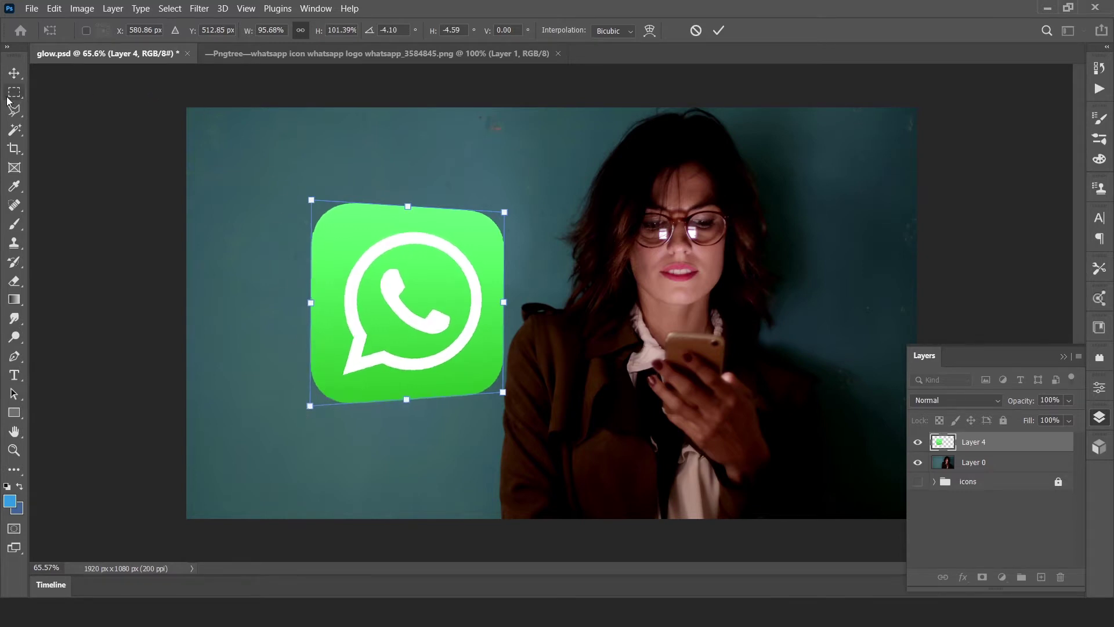
{"action": "left_click", "coordinate": [15, 73]}
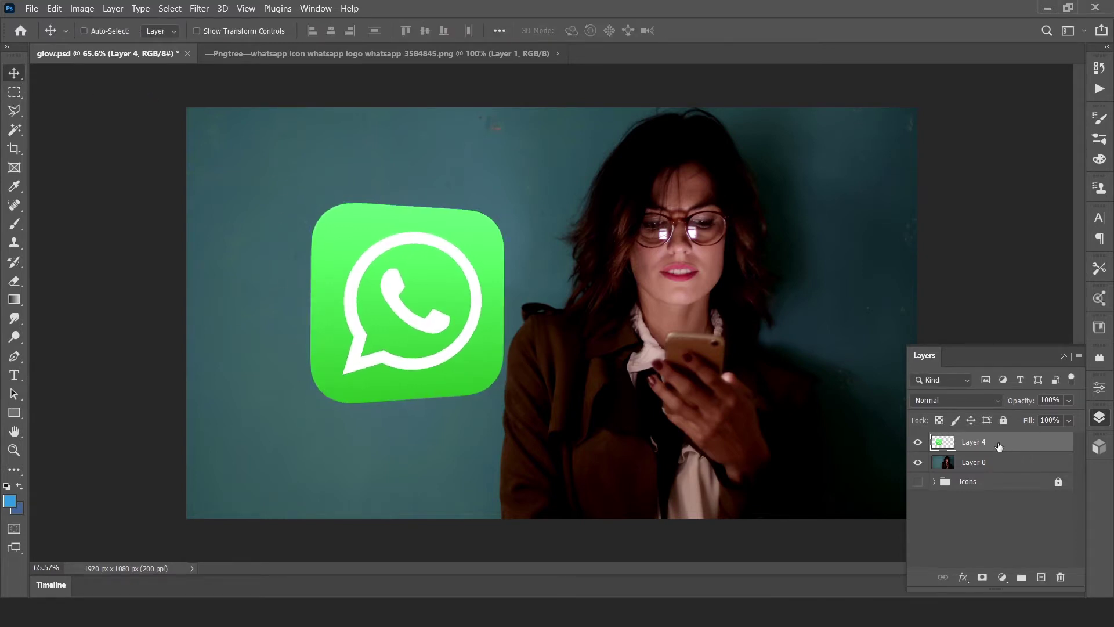
Step: Duplicate the WhatsApp logo layer and name the copy 'whatsapp icon'
{"action": "key", "text": "ctrl"}
{"action": "key", "text": "ctrl+j"}
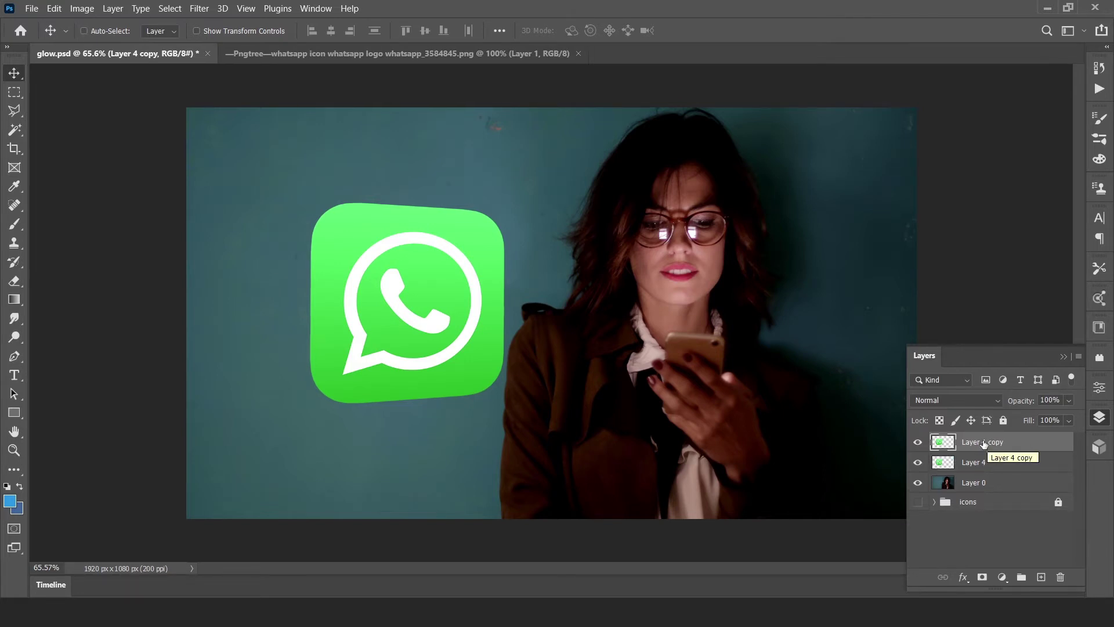
{"action": "double_click", "coordinate": [983, 441]}
{"action": "type", "text": "whatsapp icon"}
{"action": "left_click", "coordinate": [970, 464]}
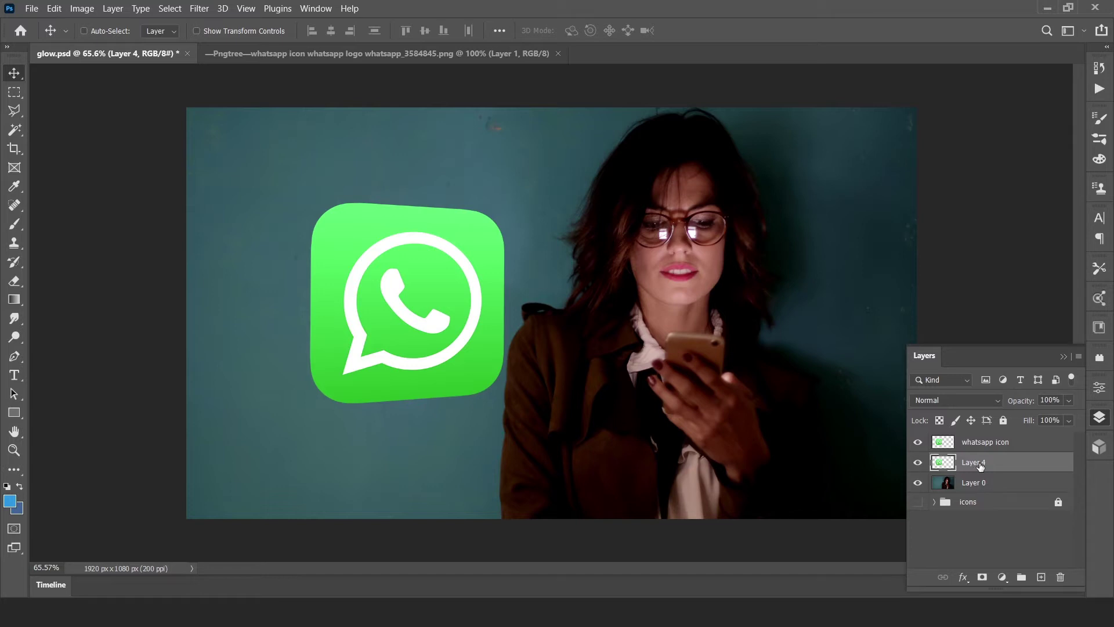
Step: Rename the original WhatsApp logo layer to 'depth'
{"action": "double_click", "coordinate": [972, 464]}
{"action": "type", "text": "t"}
{"action": "key", "text": "BackSpace"}
{"action": "type", "text": "depth"}
{"action": "key", "text": "Return"}
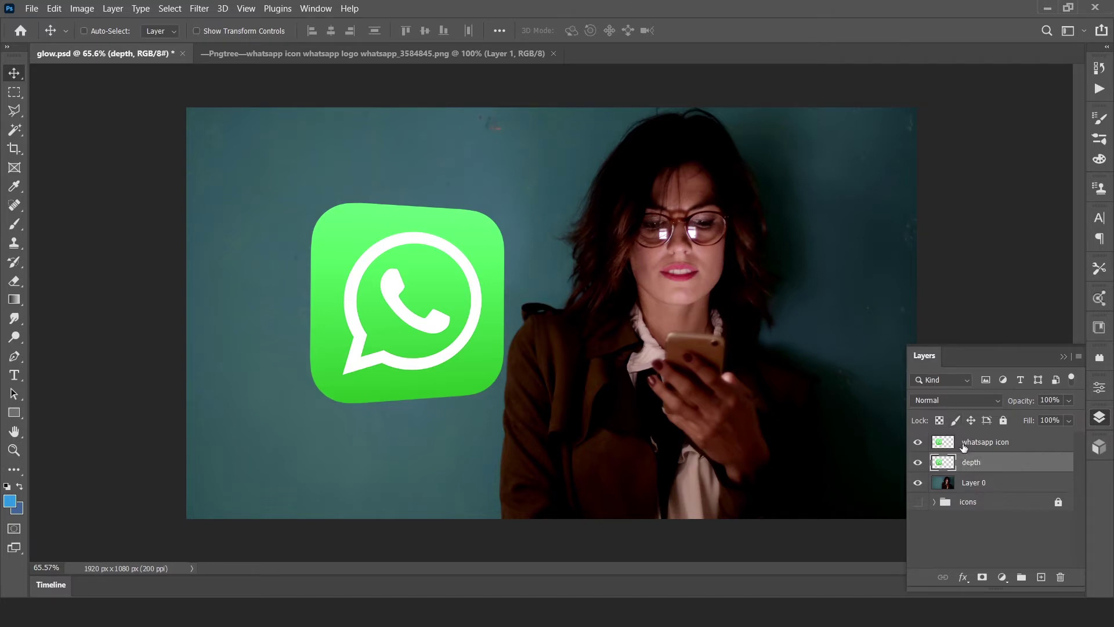
Step: Add a dark green #007403 Color Overlay at 100% opacity to the depth layer
{"action": "right_click", "coordinate": [1001, 467]}
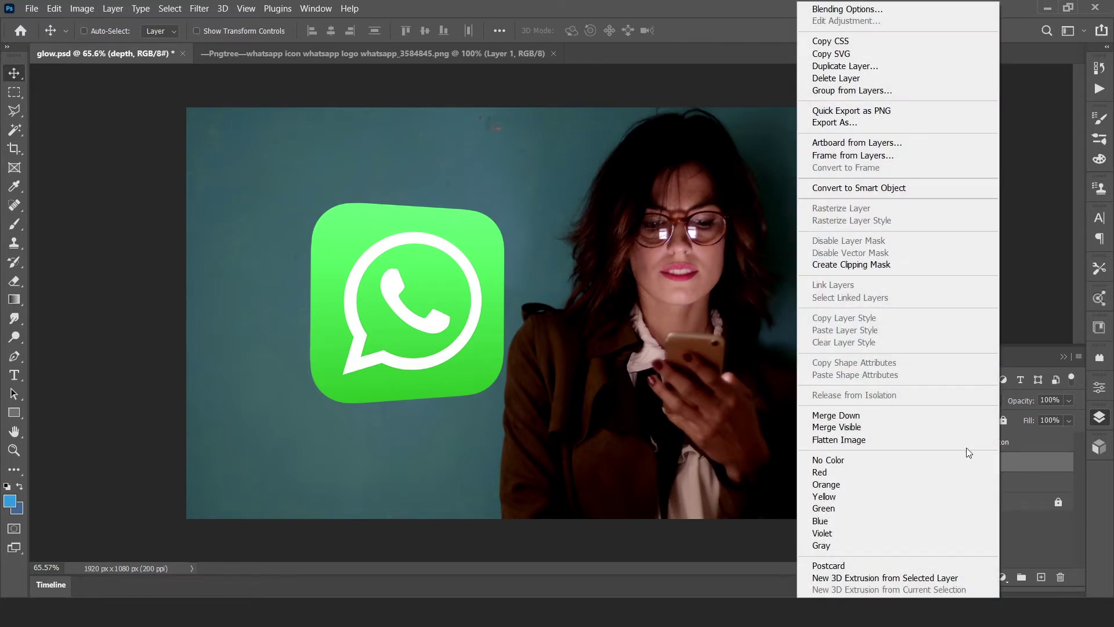
{"action": "left_click", "coordinate": [852, 10]}
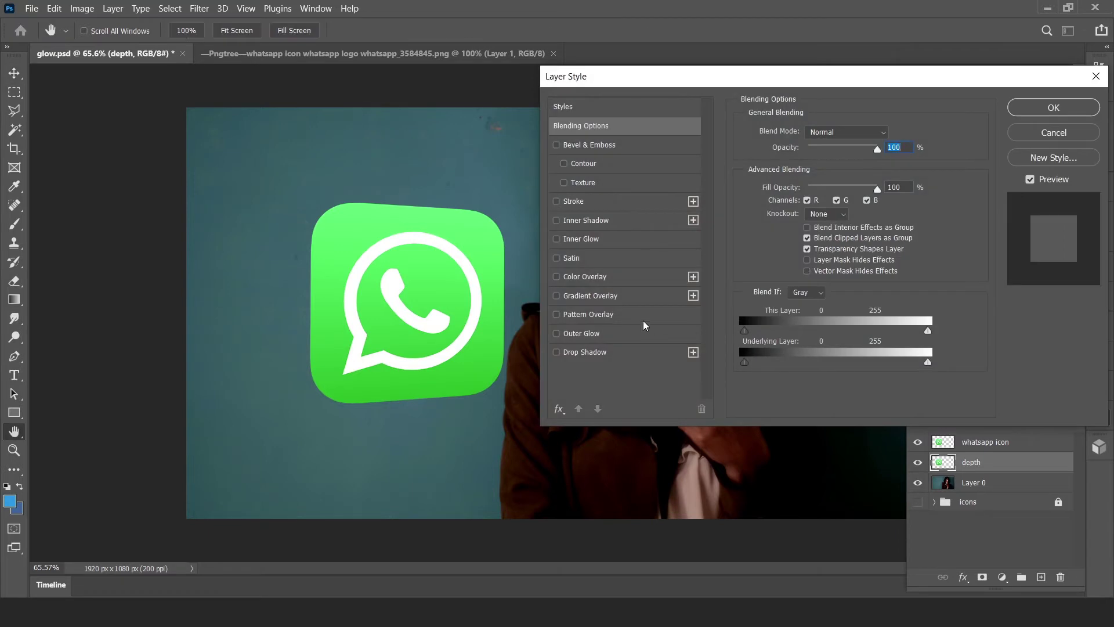
{"action": "left_click", "coordinate": [570, 276]}
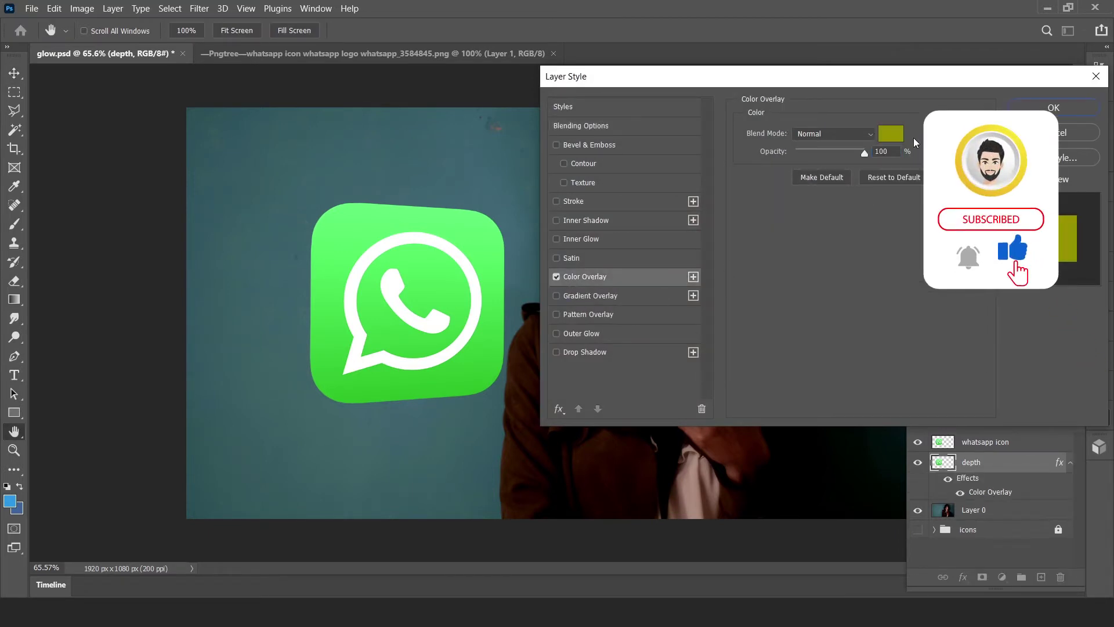
{"action": "left_click", "coordinate": [889, 134]}
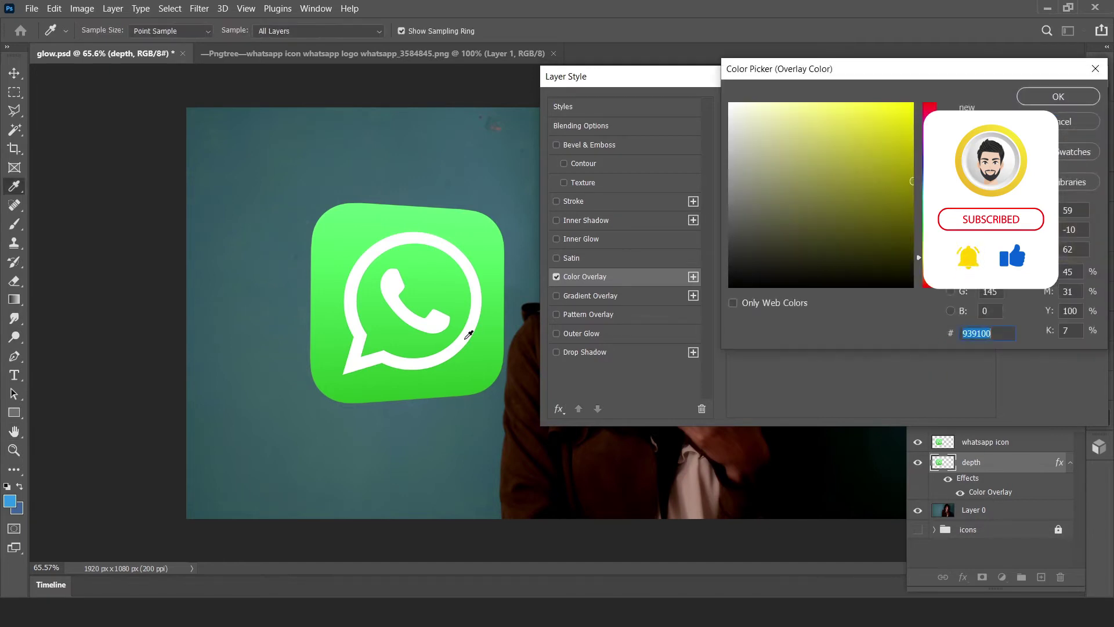
{"action": "left_click", "coordinate": [337, 341]}
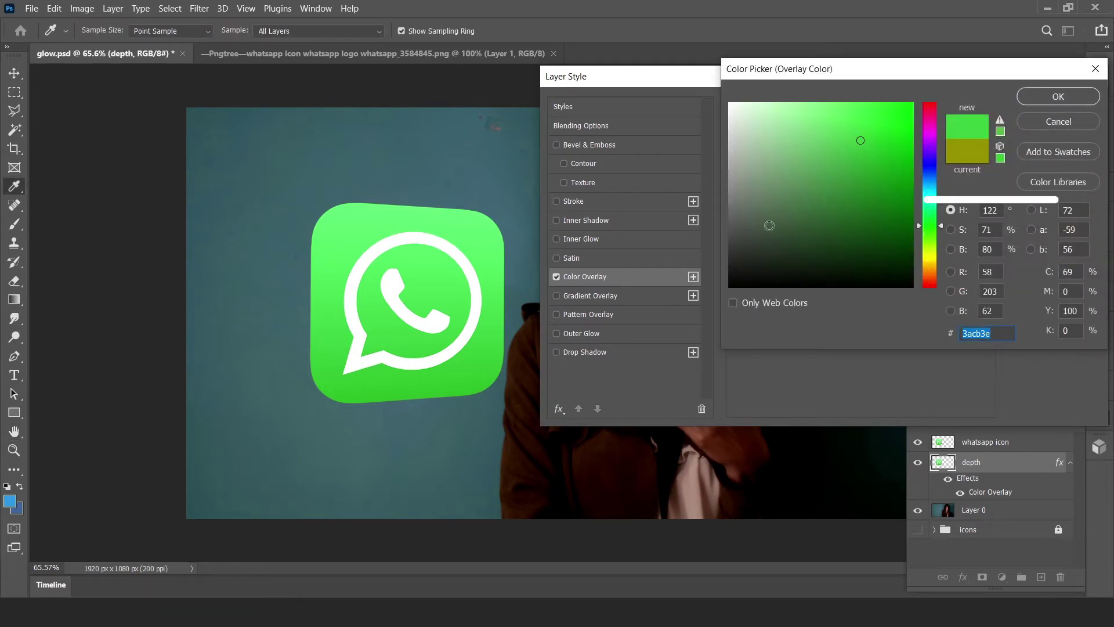
{"action": "mouse_move", "coordinate": [891, 189]}
{"action": "left_mouse_down"}
{"action": "mouse_move", "coordinate": [915, 187]}
{"action": "mouse_move", "coordinate": [919, 205]}
{"action": "left_mouse_up"}
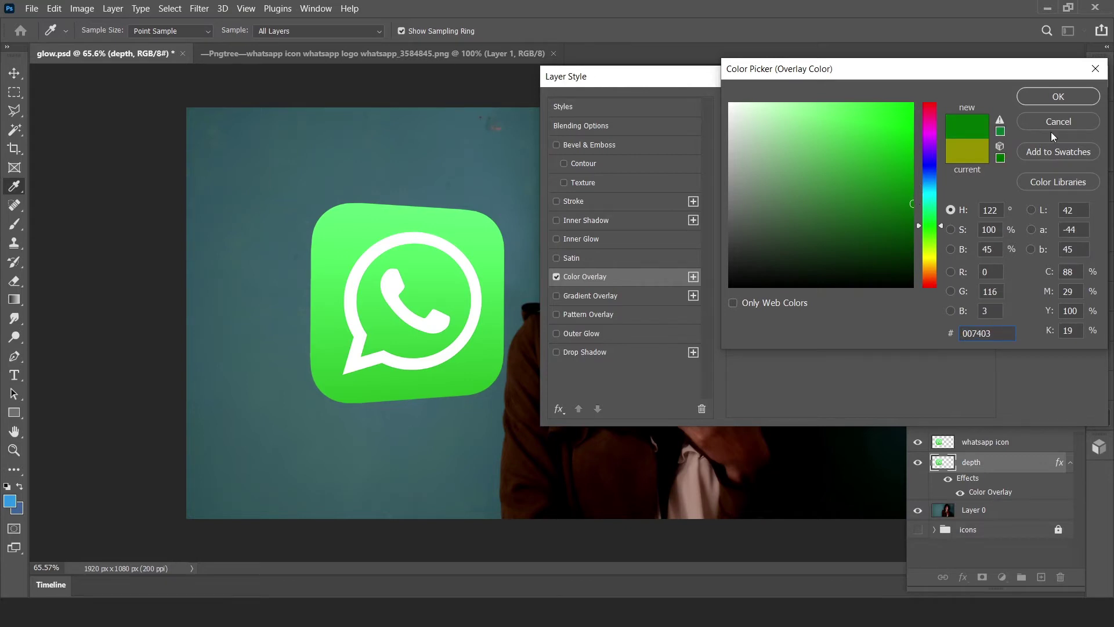
{"action": "left_click", "coordinate": [1046, 100]}
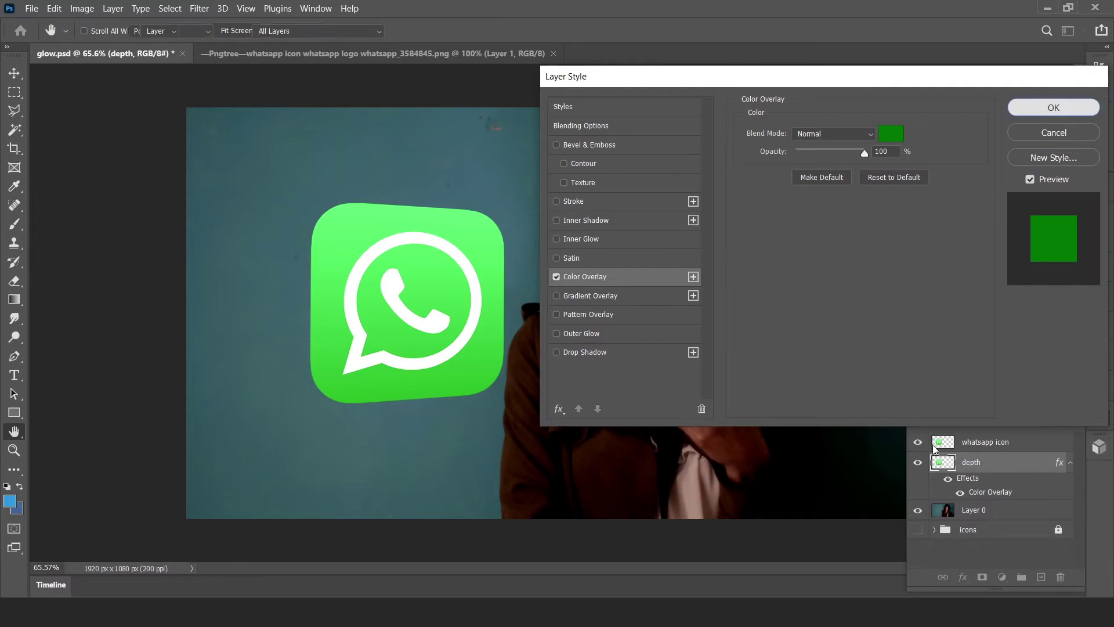
{"action": "left_click", "coordinate": [1048, 110]}
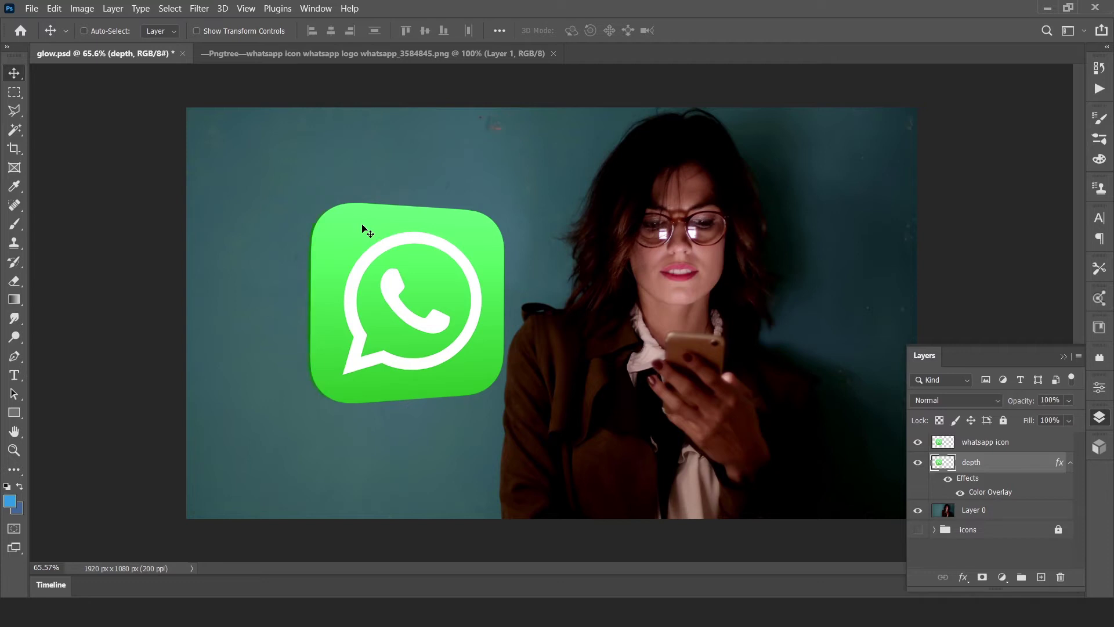
Step: Nudge the depth layer left for a 3D edge and lighten its overlay to #009404
{"action": "key", "text": "Left"}
{"action": "key", "text": "Left"}
{"action": "key", "text": "Left"}
{"action": "key", "text": "Left"}
{"action": "key", "text": "Left"}
{"action": "key", "text": "Left"}
{"action": "key", "text": "Left"}
{"action": "key", "text": "Left"}
{"action": "key", "text": "Left"}
{"action": "key", "text": "Left"}
{"action": "key", "text": "Left"}
{"action": "key", "text": "Left"}
{"action": "left_click", "coordinate": [882, 144]}
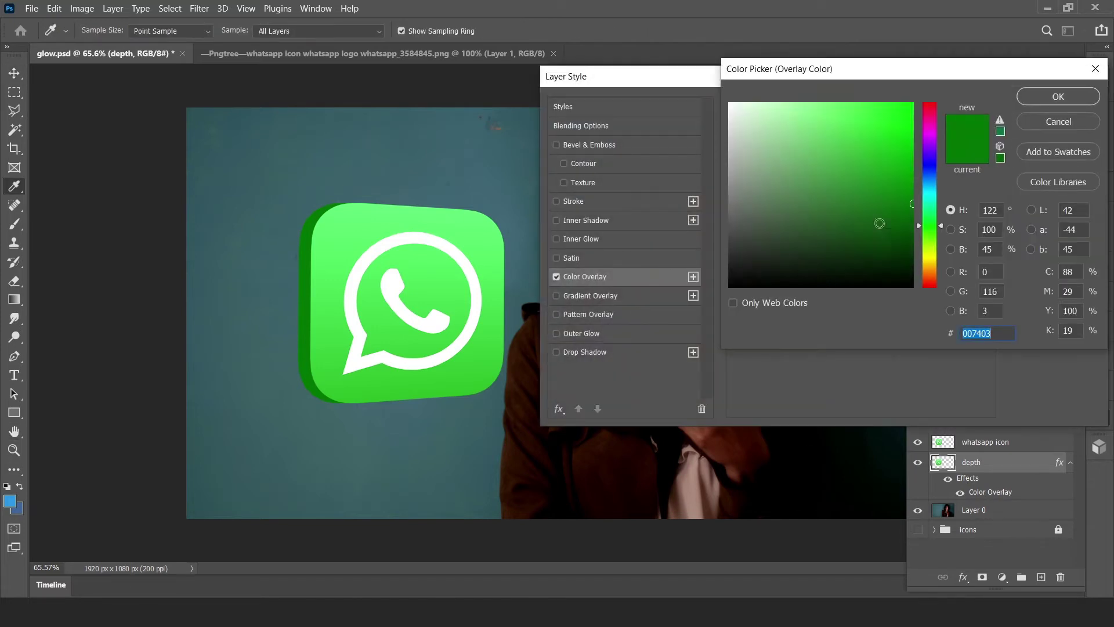
{"action": "left_click", "coordinate": [912, 180]}
{"action": "left_click_drag", "start_coordinate": [922, 180], "coordinate": [918, 177]}
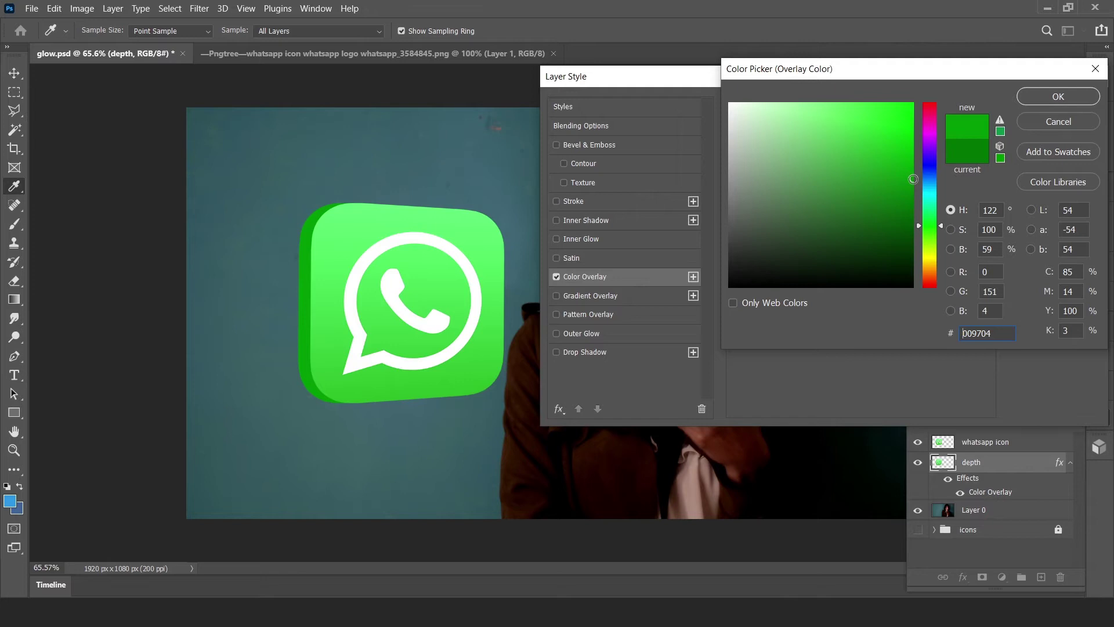
{"action": "left_click_drag", "start_coordinate": [927, 177], "coordinate": [920, 187]}
{"action": "left_click", "coordinate": [1037, 102]}
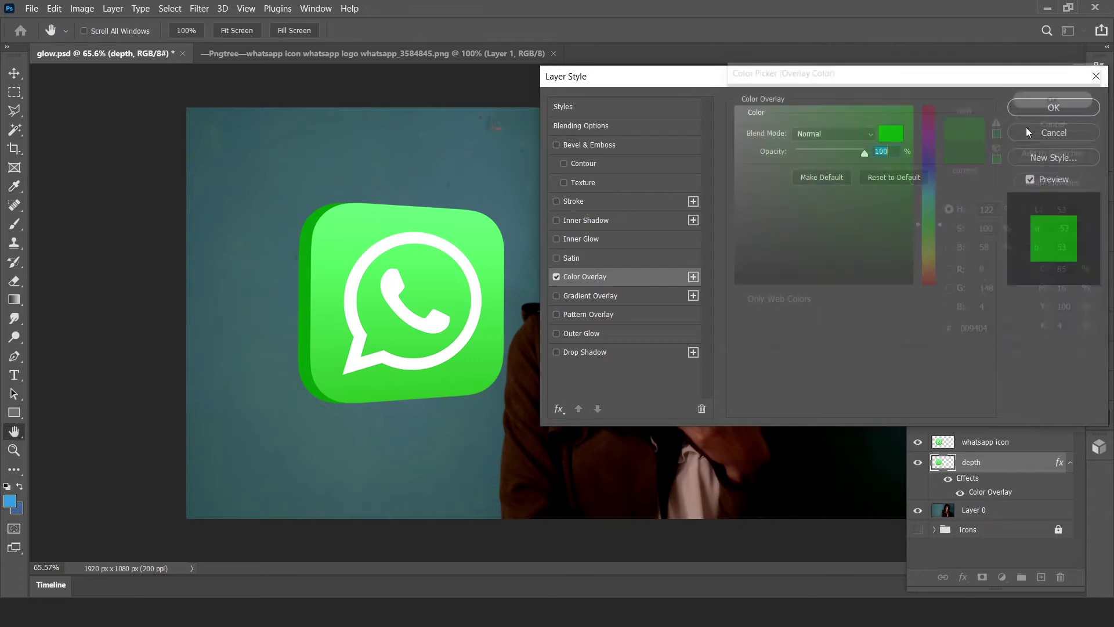
Step: Add a Drop Shadow to the whatsapp icon layer in a dark green sampled from the icon
{"action": "key", "text": "Return"}
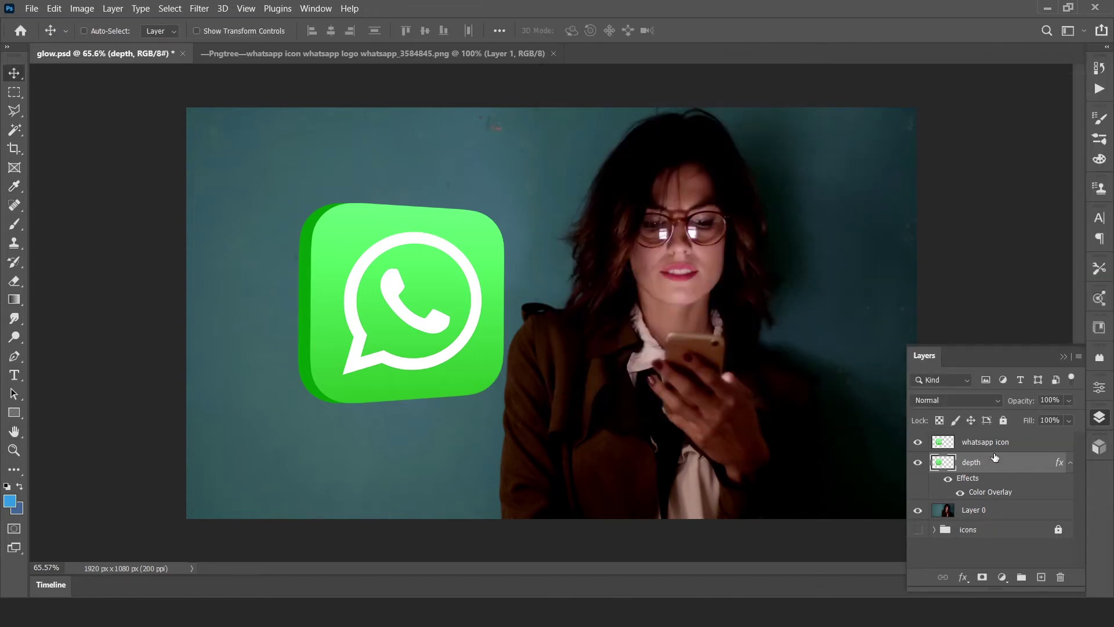
{"action": "left_click", "coordinate": [1024, 446]}
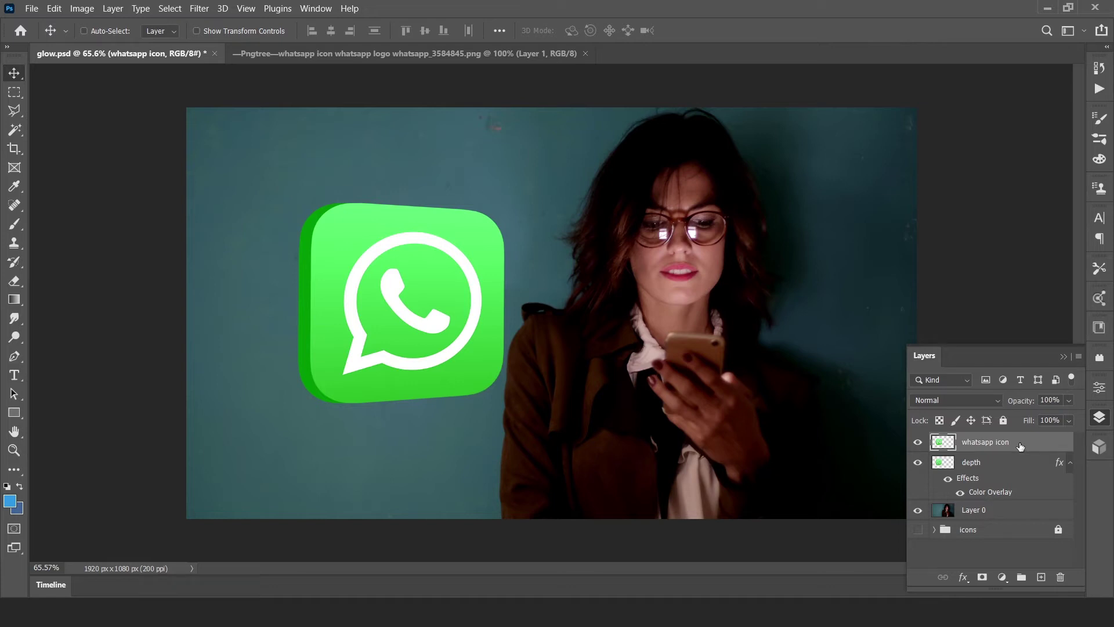
{"action": "double_click", "coordinate": [1020, 446]}
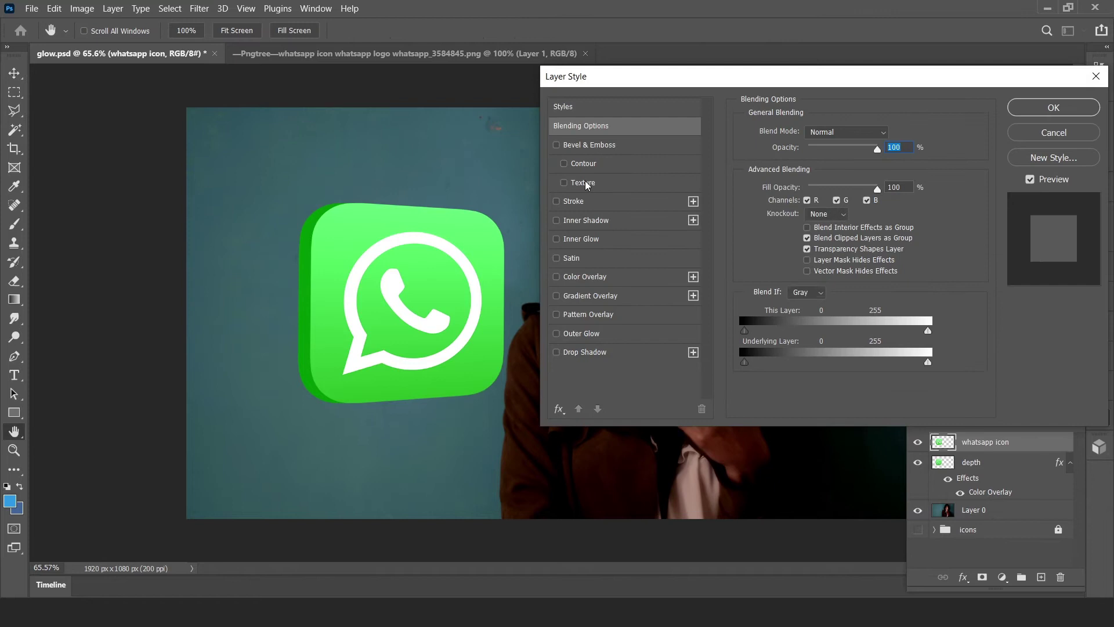
{"action": "left_click", "coordinate": [583, 352]}
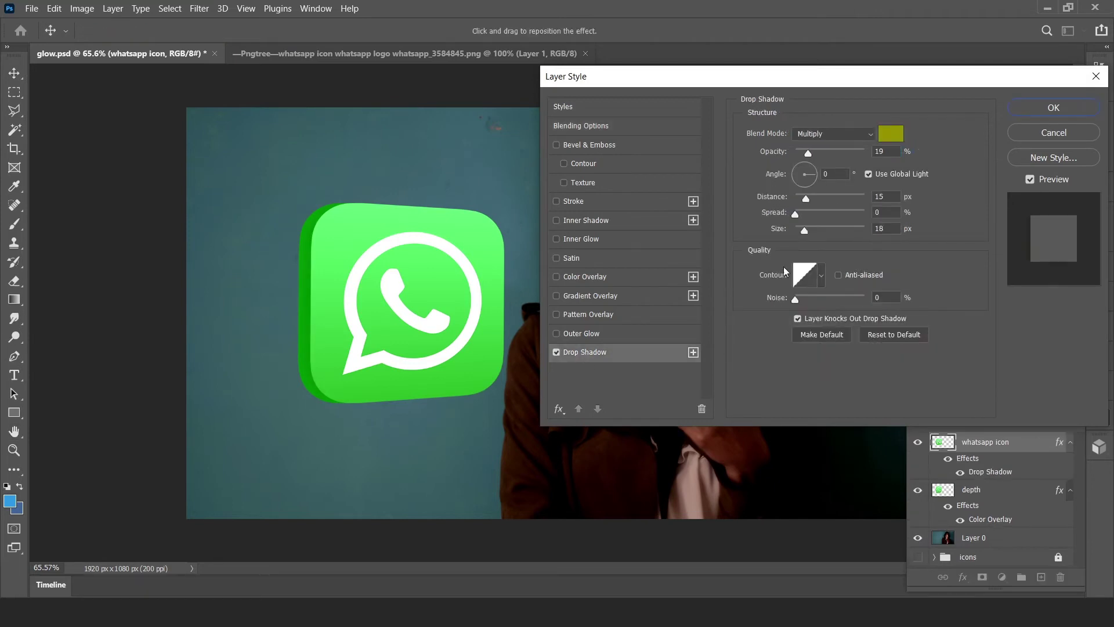
{"action": "left_click", "coordinate": [891, 135]}
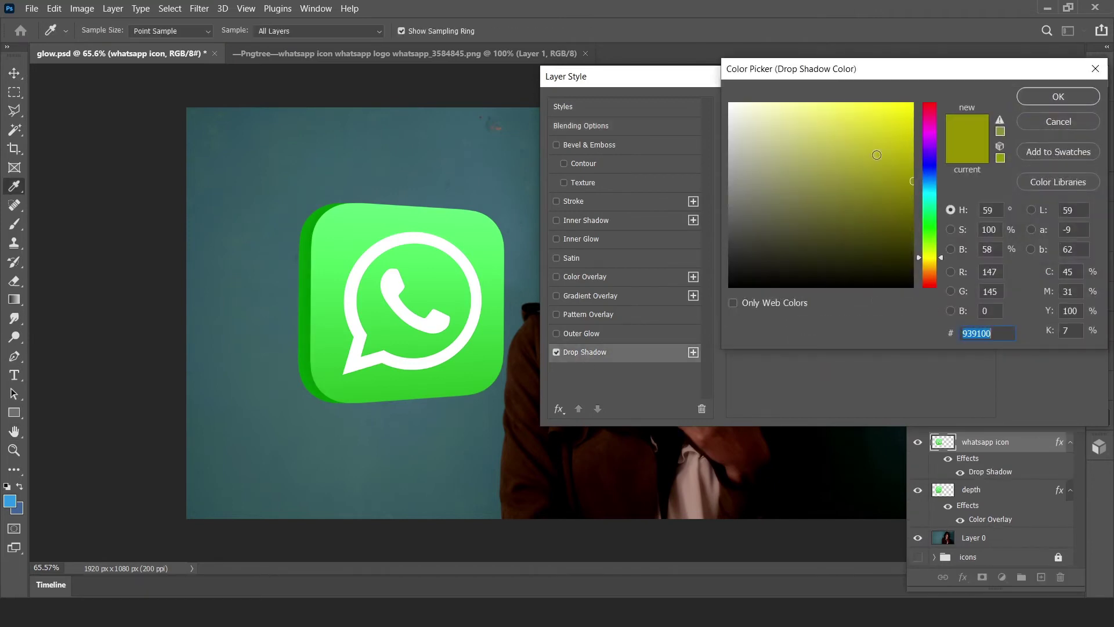
{"action": "left_click", "coordinate": [306, 368]}
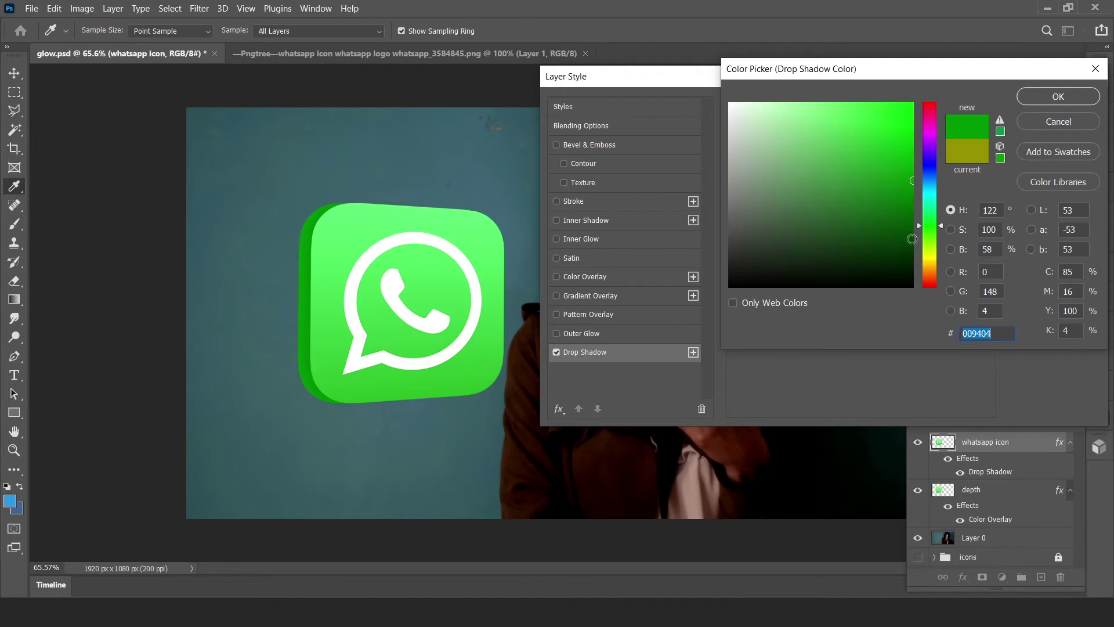
{"action": "left_click", "coordinate": [913, 194]}
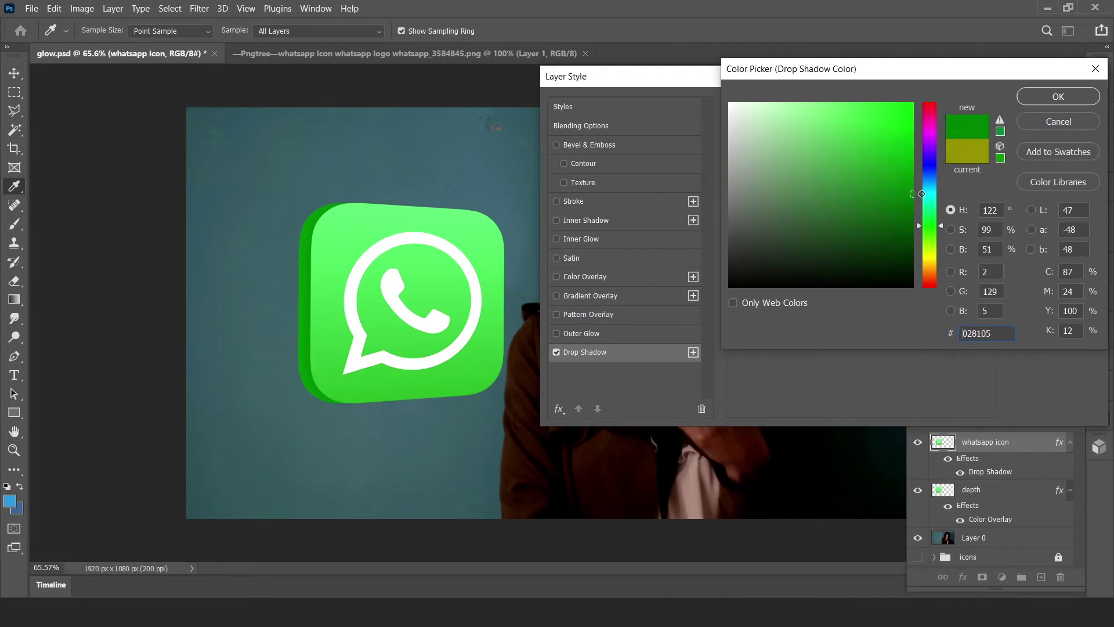
{"action": "left_click", "coordinate": [1070, 96]}
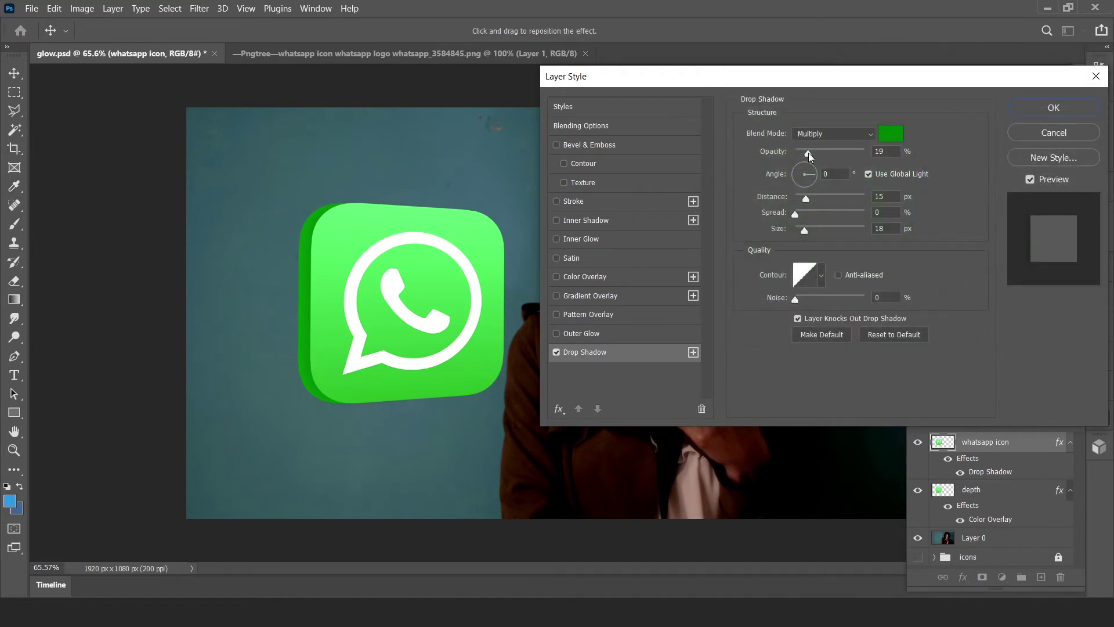
Step: Set the shadow to about 24% opacity, offset it to the icon's left, and apply it
{"action": "left_click_drag", "start_coordinate": [808, 152], "coordinate": [812, 154]}
{"action": "mouse_move", "coordinate": [348, 303]}
{"action": "left_mouse_down"}
{"action": "mouse_move", "coordinate": [334, 301]}
{"action": "mouse_move", "coordinate": [347, 308]}
{"action": "left_mouse_up"}
{"action": "left_click", "coordinate": [1084, 109]}
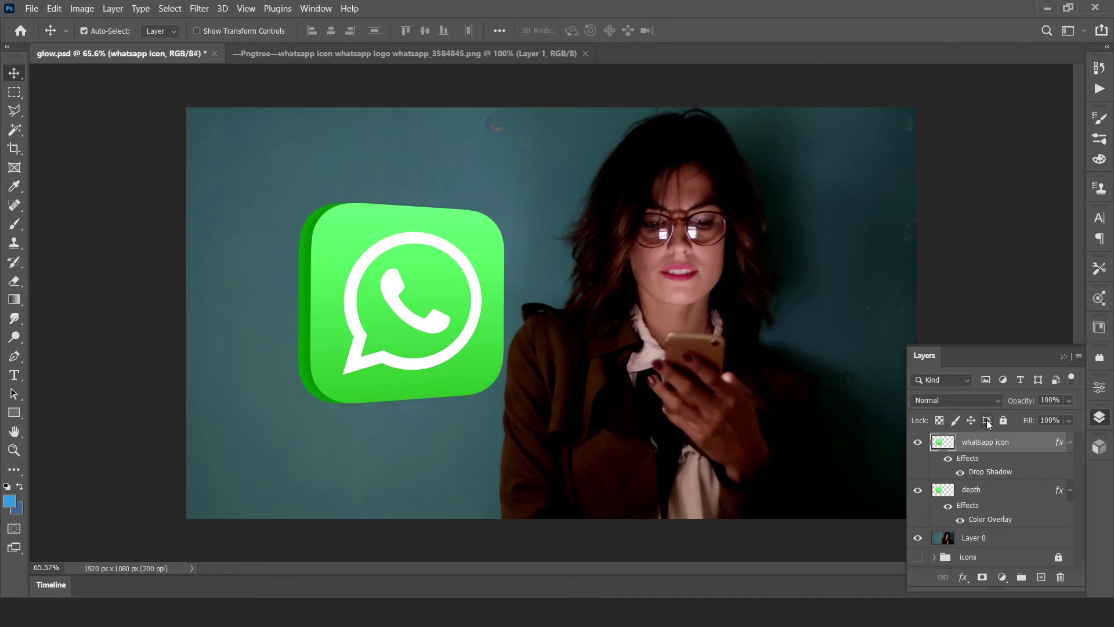
Step: Create whatsapp icon copy, copy 2 and copy 3, clearing the layer style on each
{"action": "key", "text": "ctrl+j"}
{"action": "key", "text": "ctrl+j"}
{"action": "key", "text": "ctrl+j"}
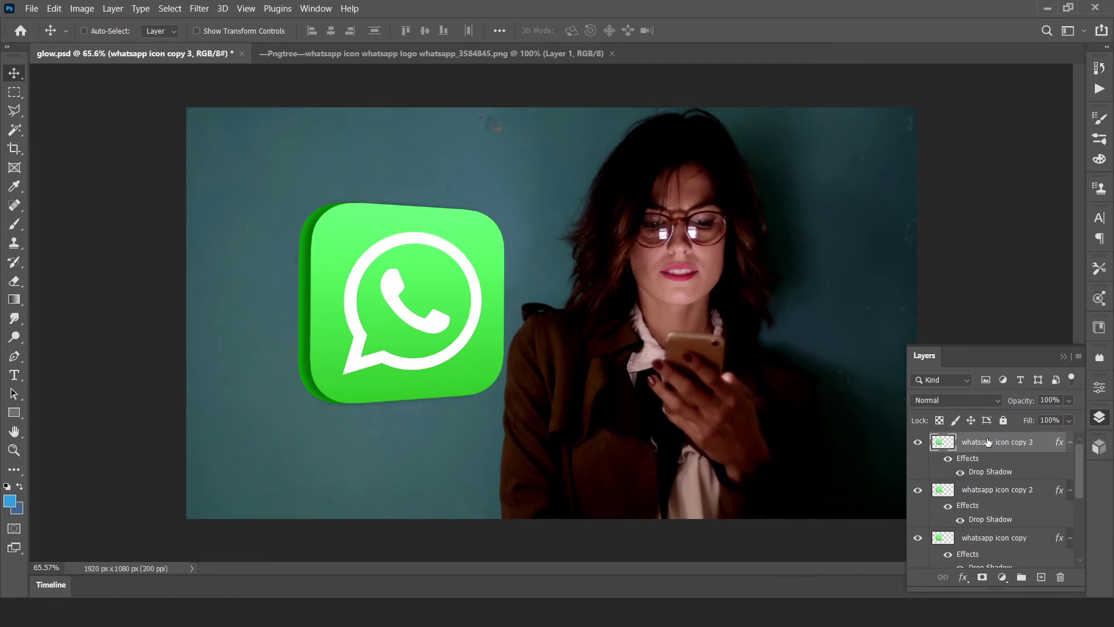
{"action": "right_click", "coordinate": [990, 443]}
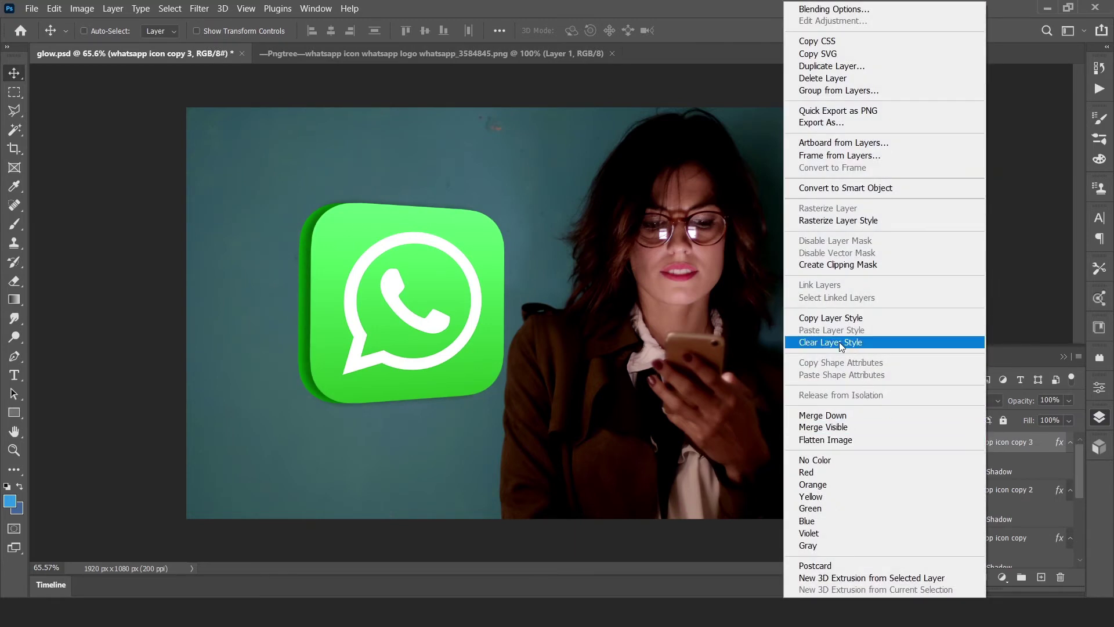
{"action": "left_click", "coordinate": [839, 342]}
{"action": "left_click", "coordinate": [991, 463]}
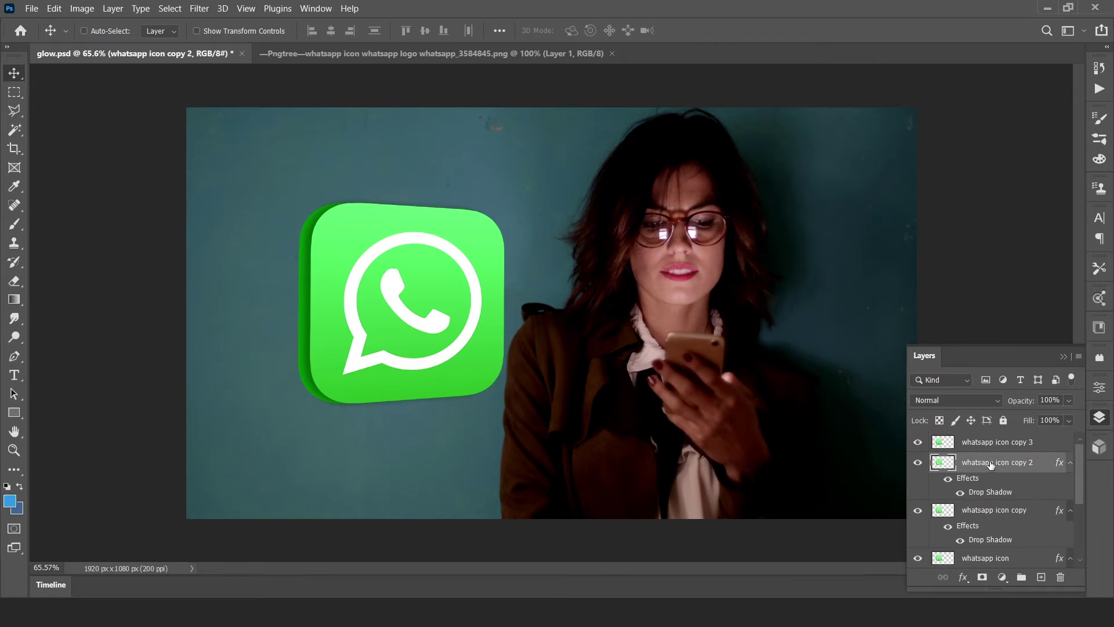
{"action": "right_click", "coordinate": [990, 463]}
{"action": "left_click", "coordinate": [845, 345]}
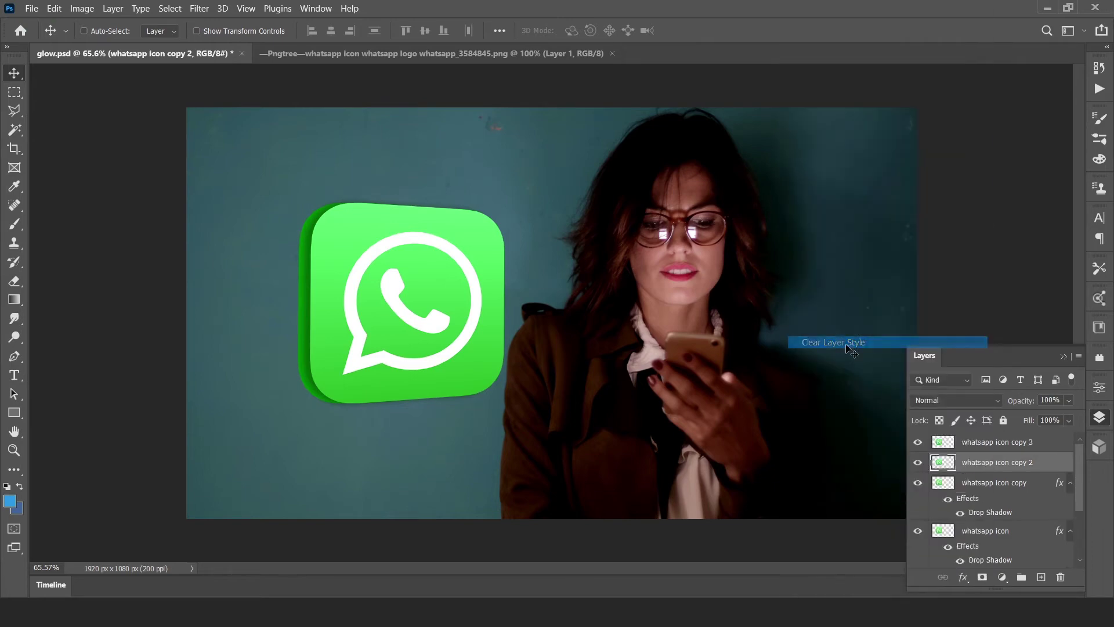
{"action": "left_click", "coordinate": [1007, 483]}
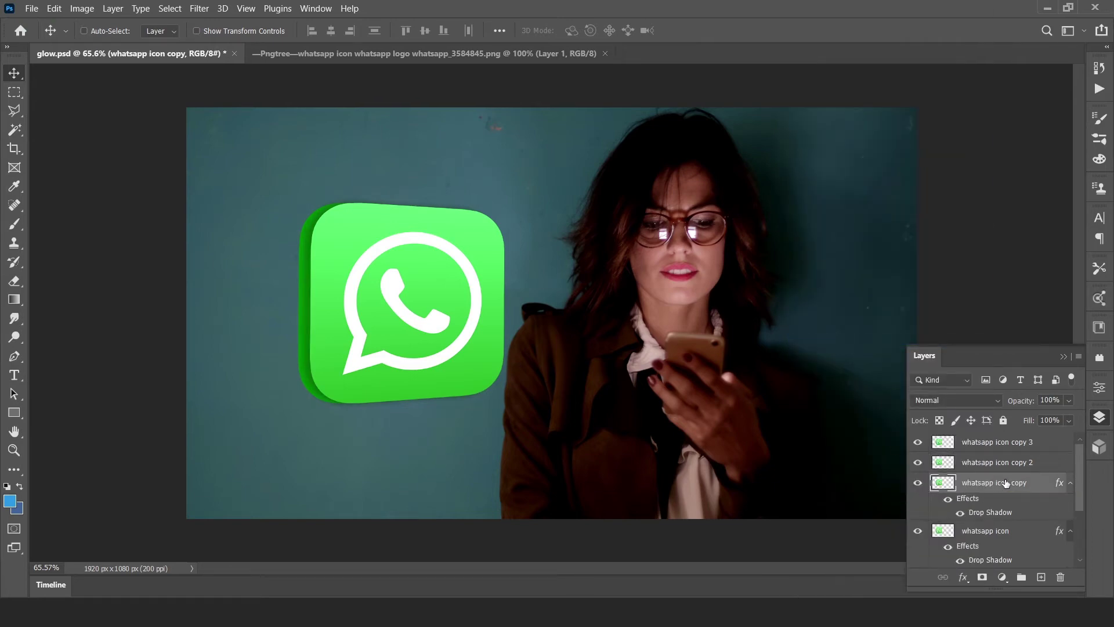
{"action": "right_click", "coordinate": [1007, 483]}
{"action": "left_click", "coordinate": [873, 346]}
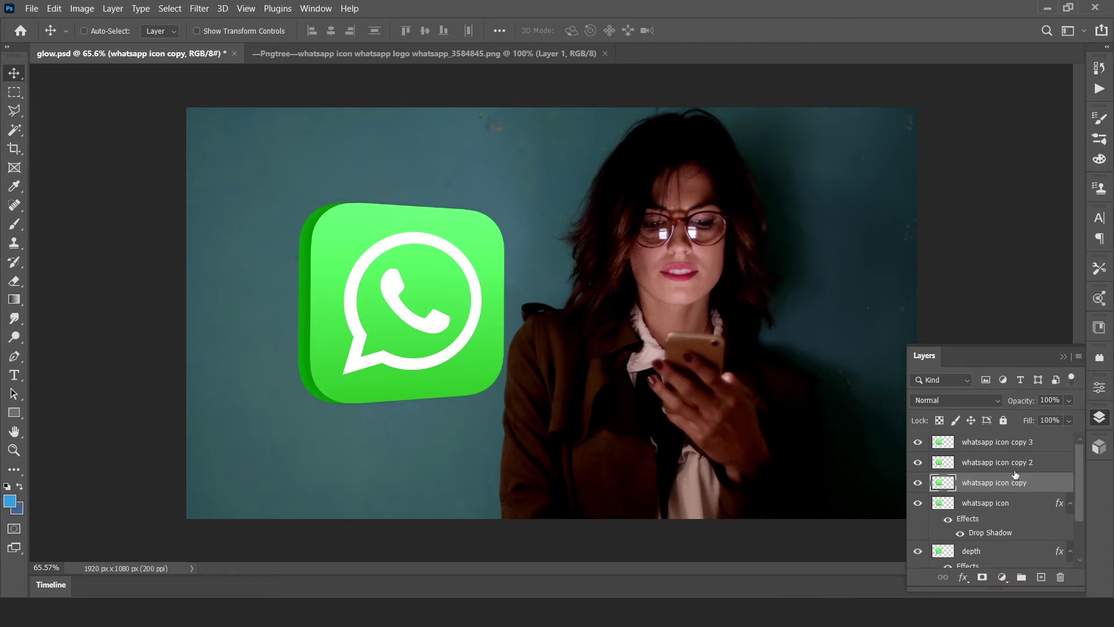
{"action": "left_click", "coordinate": [1011, 467]}
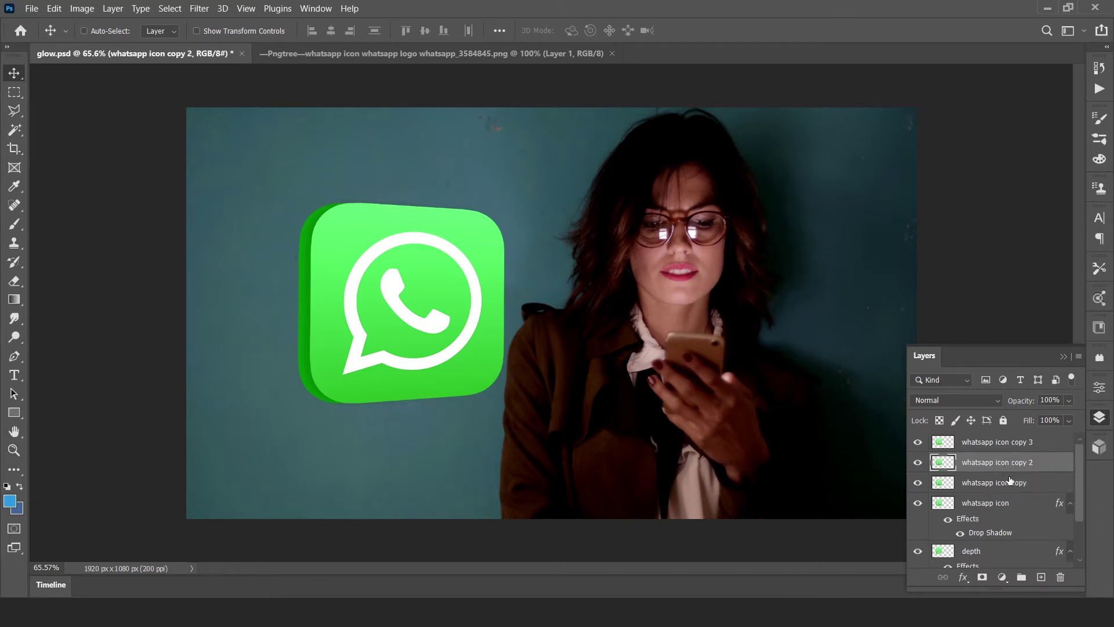
{"action": "left_click", "coordinate": [1011, 482]}
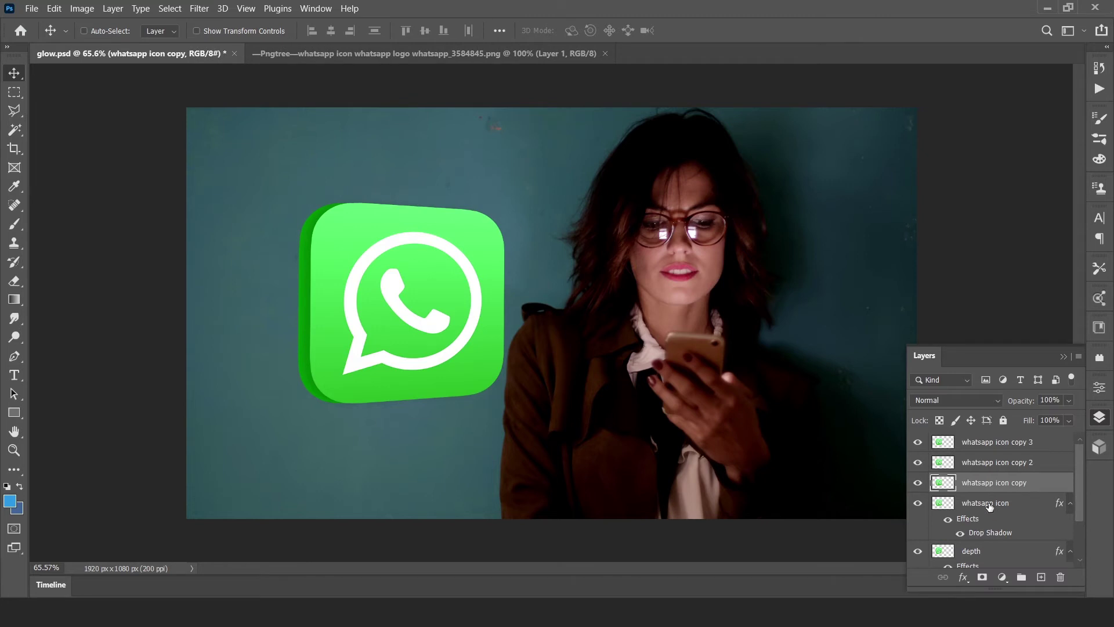
Step: Hide whatsapp icon copy 3 and give whatsapp icon copy a 50-pixel Gaussian Blur
{"action": "left_click", "coordinate": [917, 442]}
{"action": "left_click", "coordinate": [987, 442]}
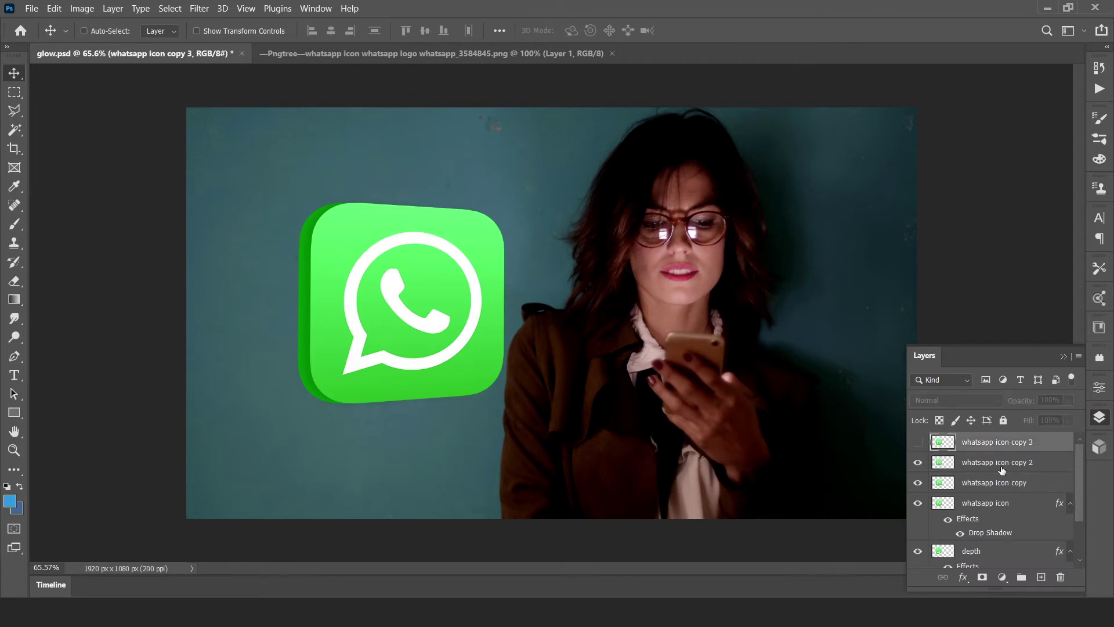
{"action": "left_click", "coordinate": [931, 490]}
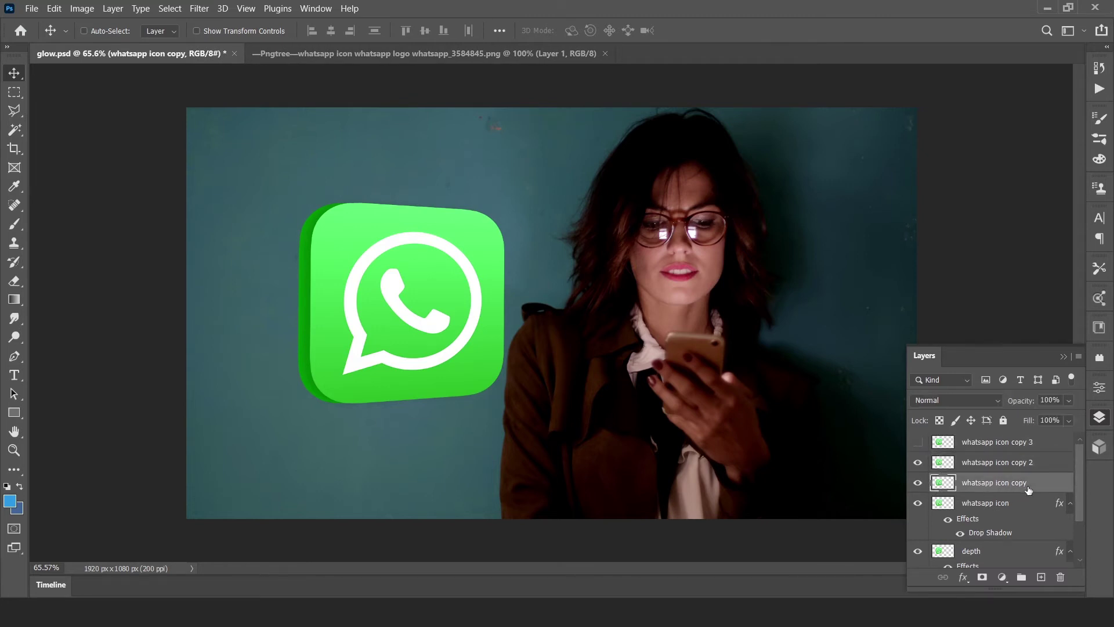
{"action": "left_click", "coordinate": [193, 10]}
{"action": "mouse_move", "coordinate": [328, 174]}
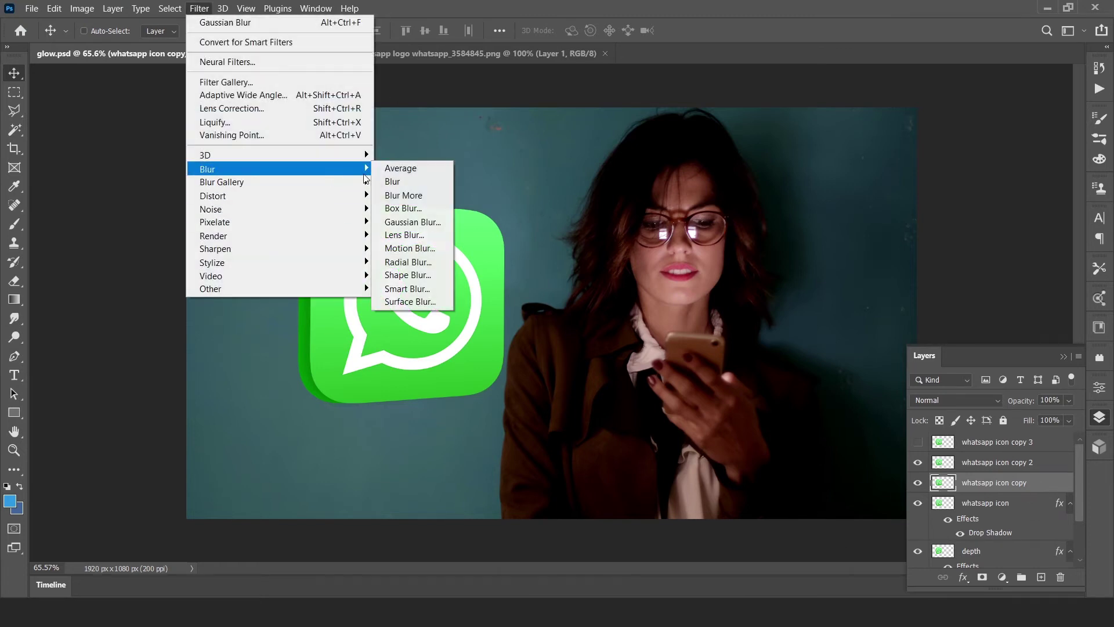
{"action": "left_click", "coordinate": [431, 223]}
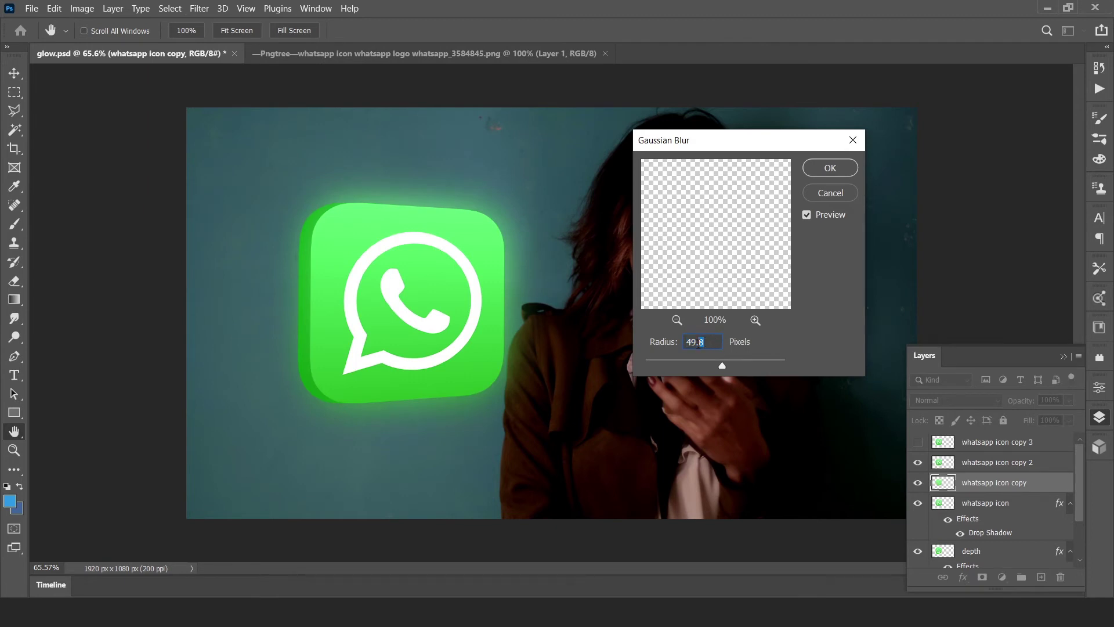
{"action": "type", "text": "50"}
{"action": "left_click", "coordinate": [832, 170]}
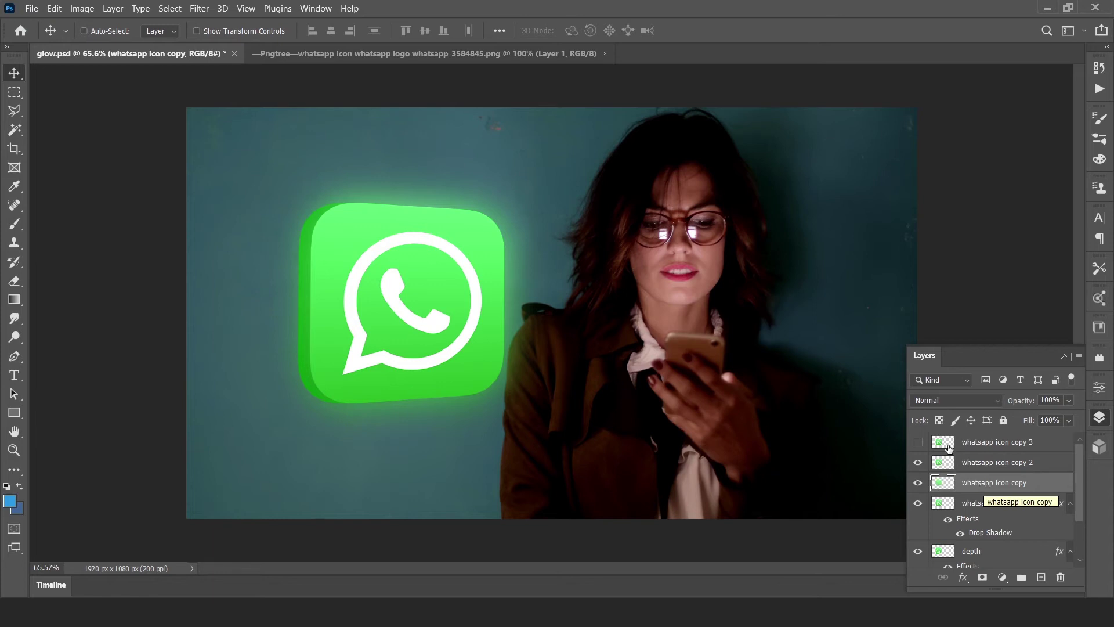
Step: Set whatsapp icon copy's blend mode to Screen for a soft green glow
{"action": "left_click", "coordinate": [936, 400]}
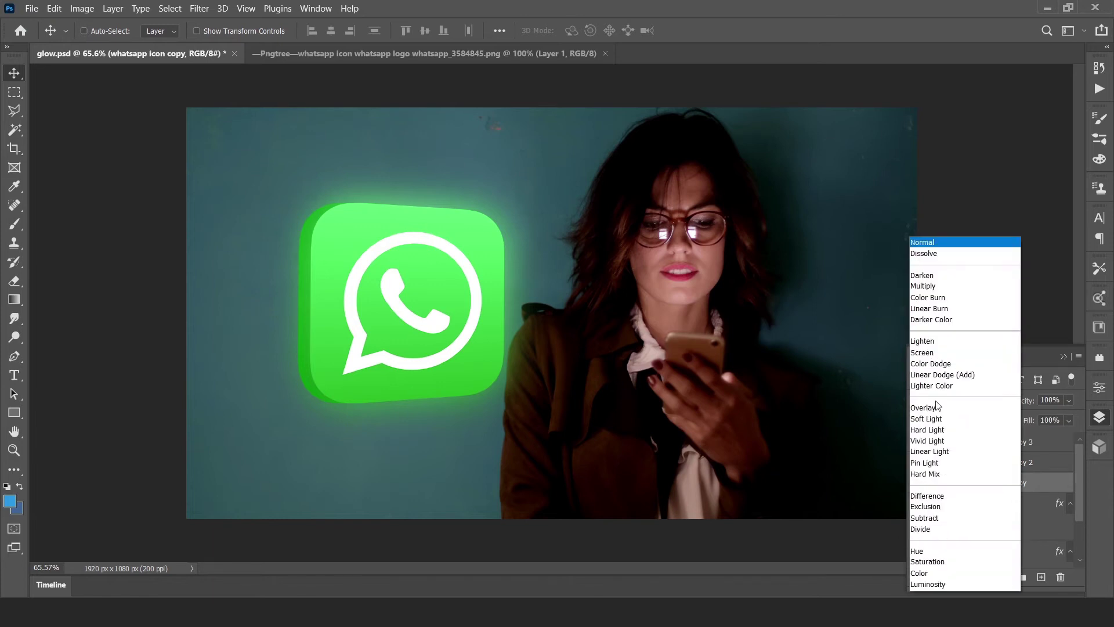
{"action": "left_click", "coordinate": [932, 355]}
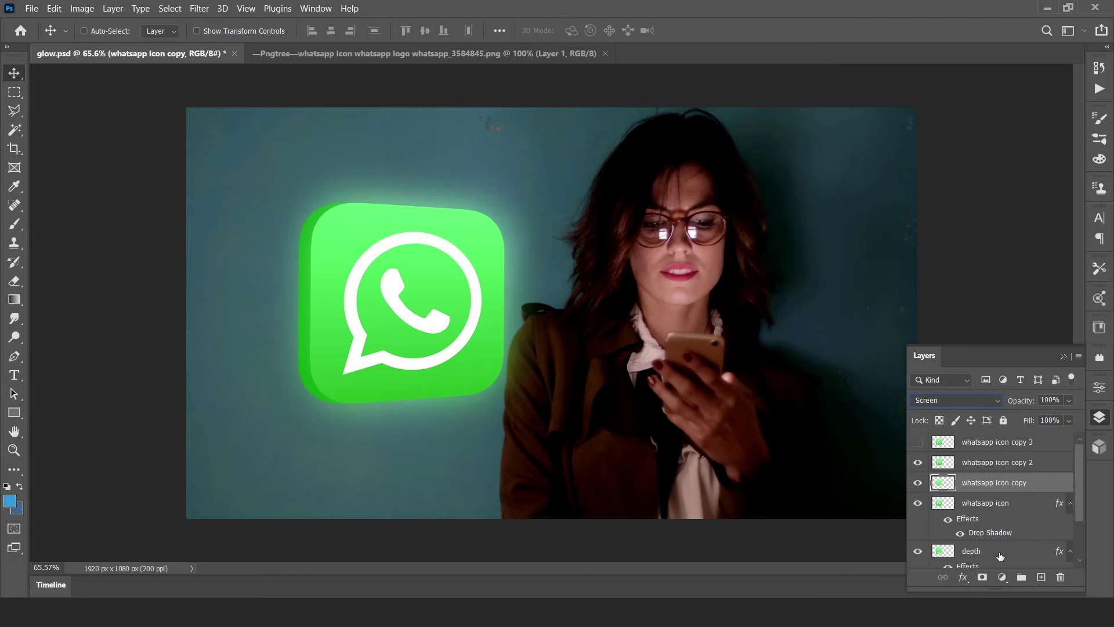
{"action": "left_click", "coordinate": [982, 462]}
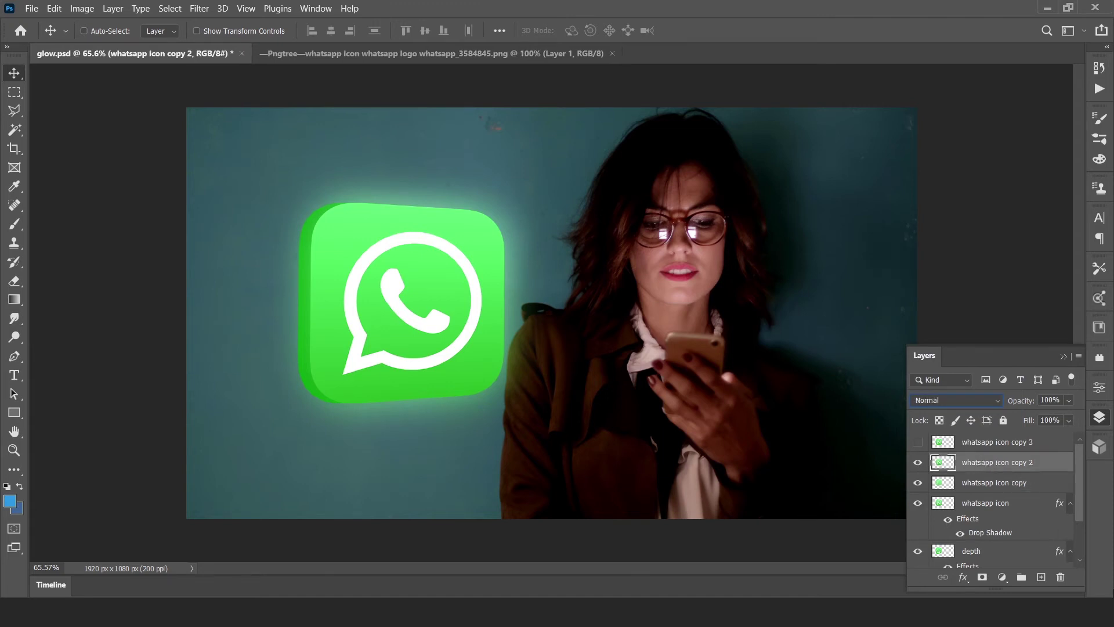
Step: Blur whatsapp icon copy 2 by 50 pixels, set it to Screen, and show copy 3 again
{"action": "left_click", "coordinate": [201, 9]}
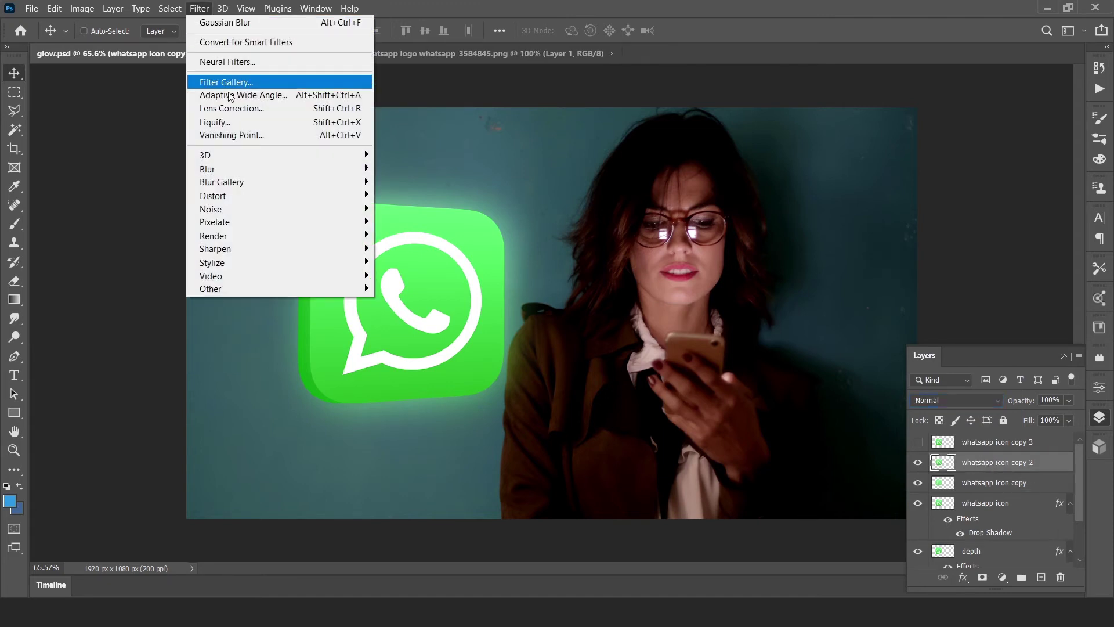
{"action": "mouse_move", "coordinate": [280, 172]}
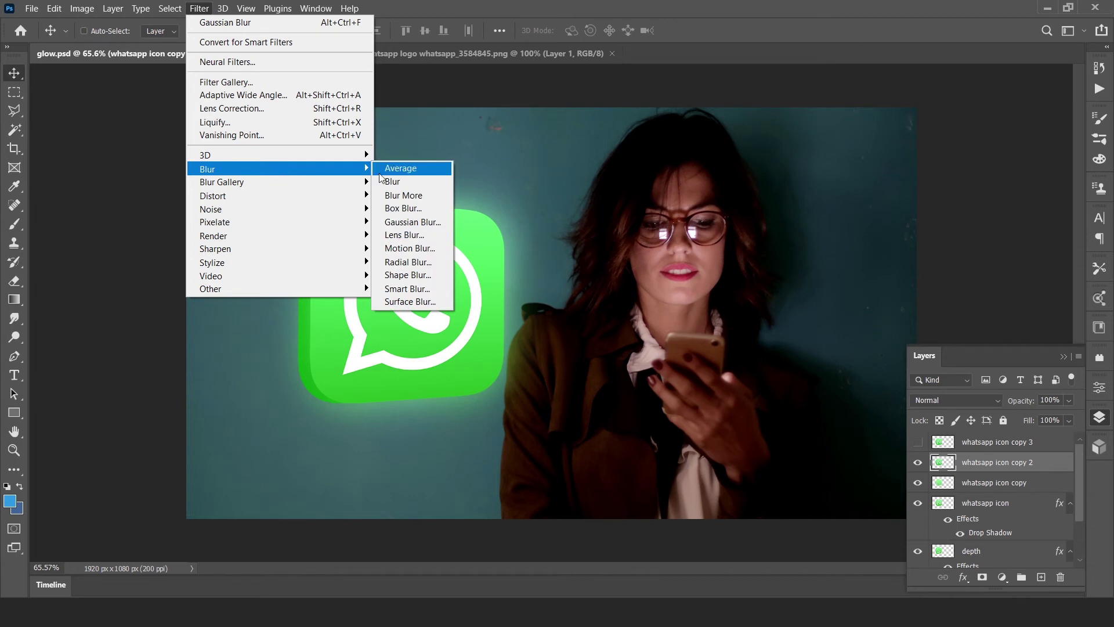
{"action": "left_click", "coordinate": [426, 223]}
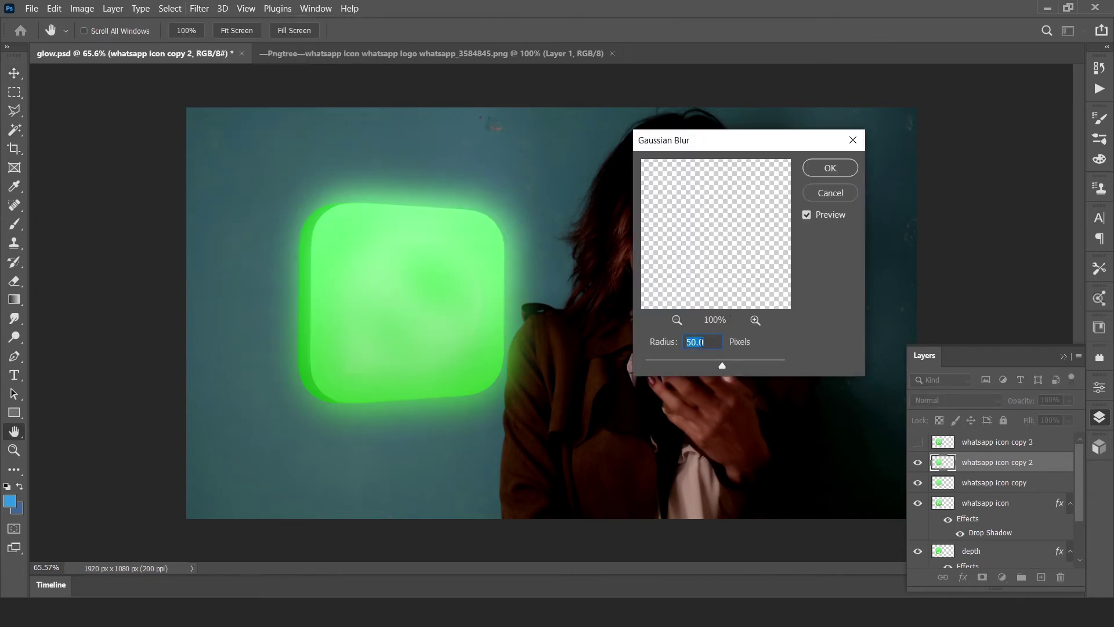
{"action": "left_click", "coordinate": [830, 168]}
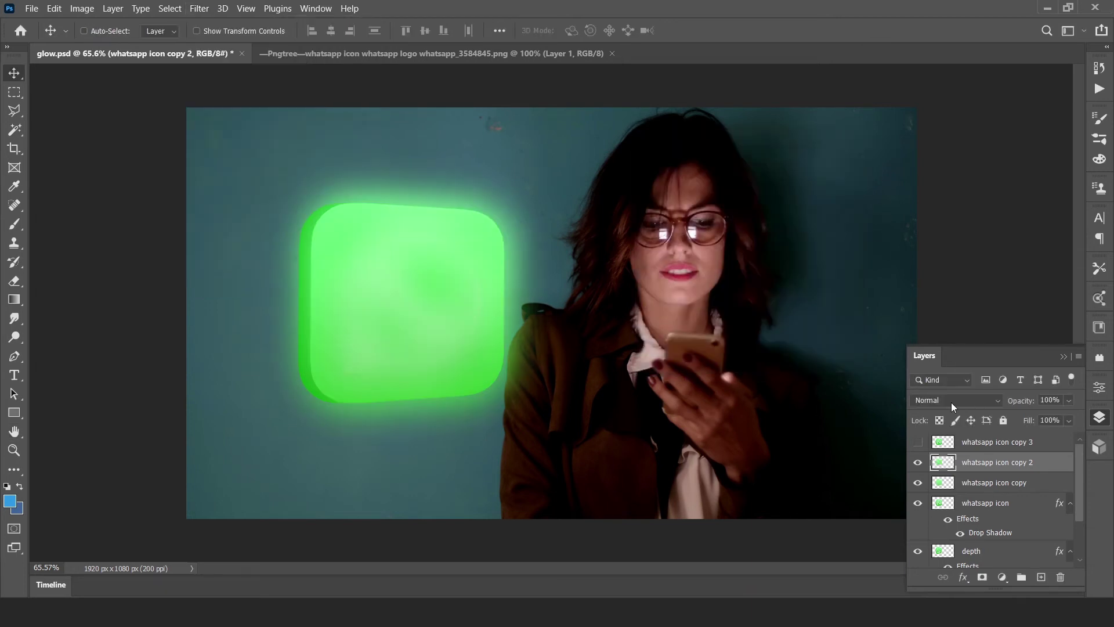
{"action": "left_click", "coordinate": [951, 400]}
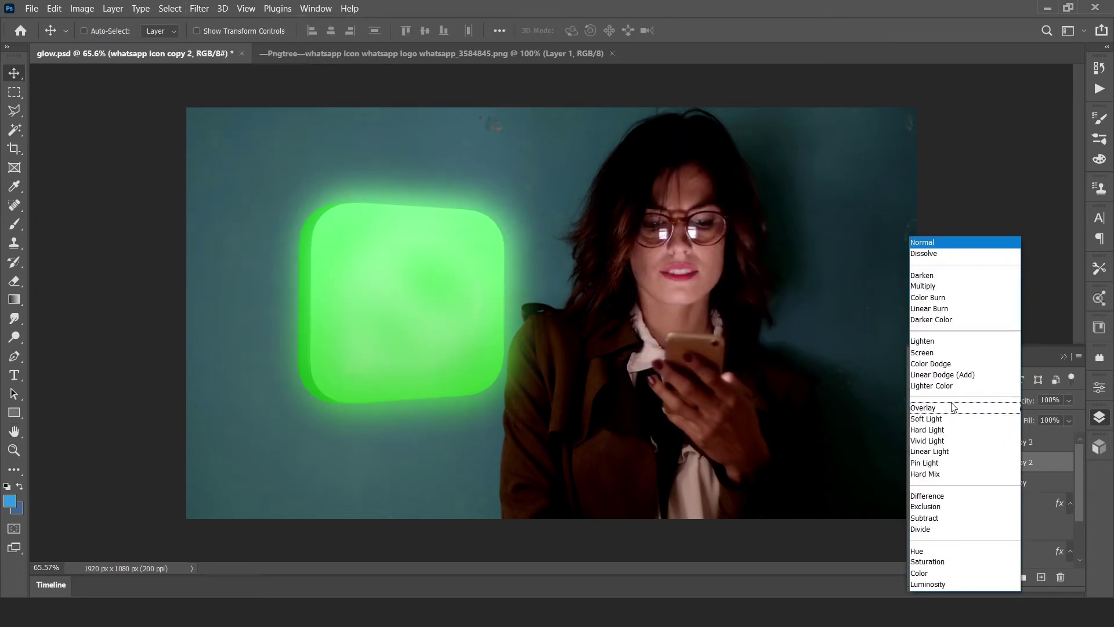
{"action": "left_click", "coordinate": [915, 352]}
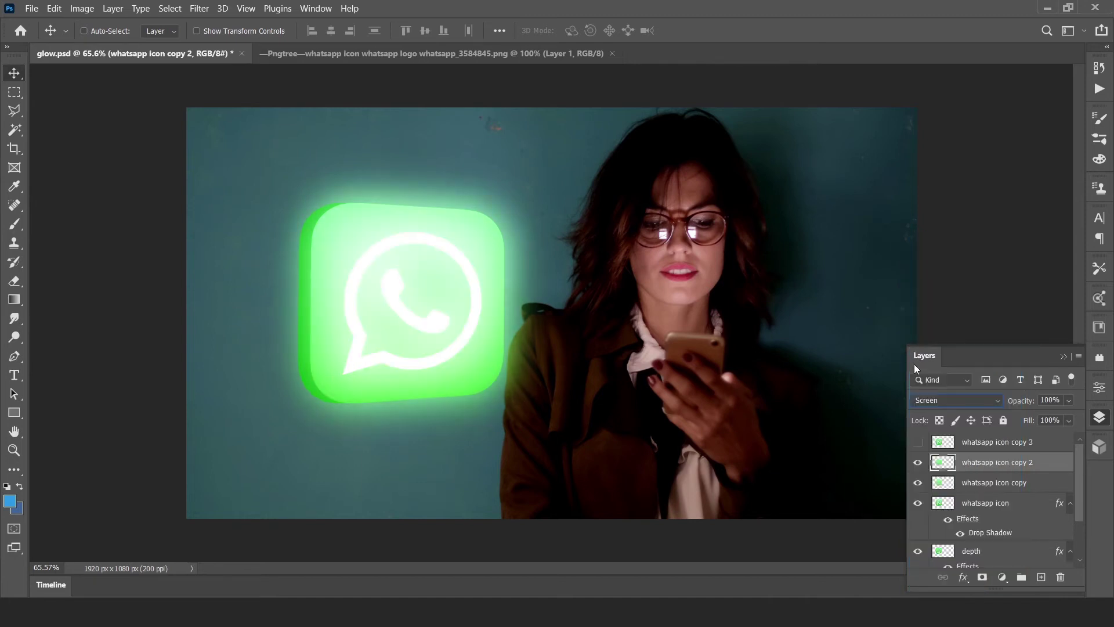
{"action": "left_click", "coordinate": [917, 443]}
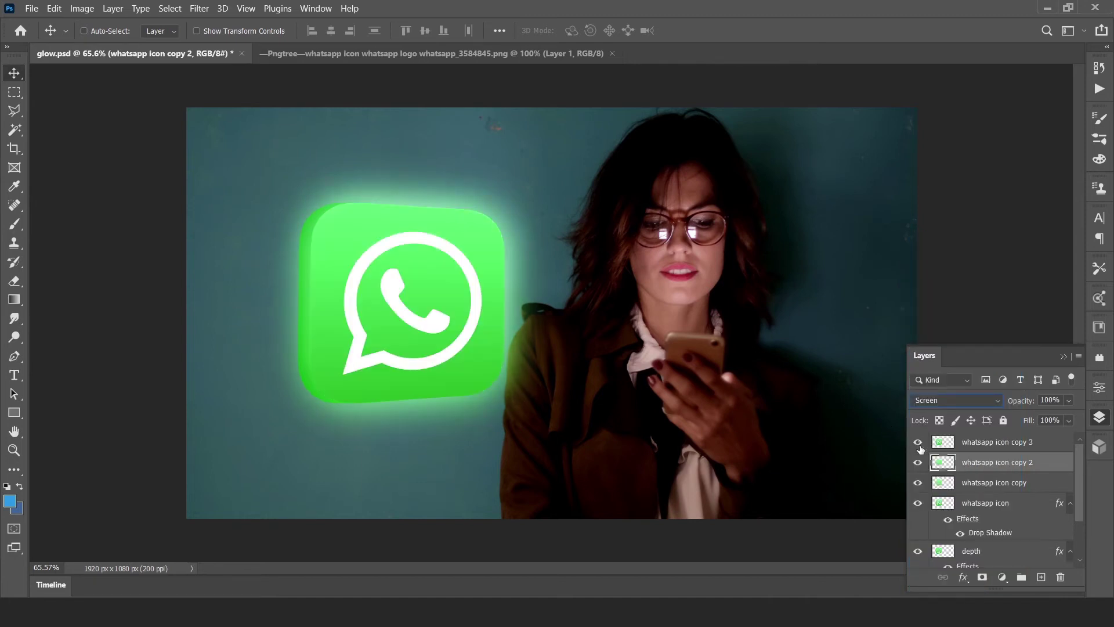
{"action": "left_click", "coordinate": [994, 444]}
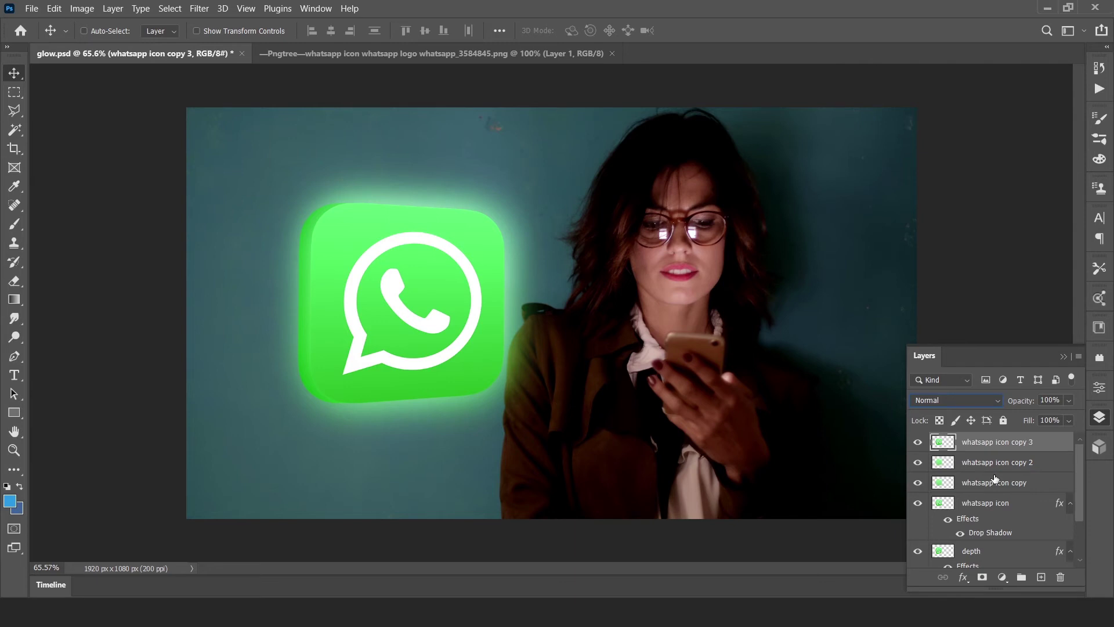
Step: Group the WhatsApp icon layers, scale the group to about 21%, and move it beside the woman's face
{"action": "key", "text": "Delete"}
{"action": "key", "text": "Delete"}
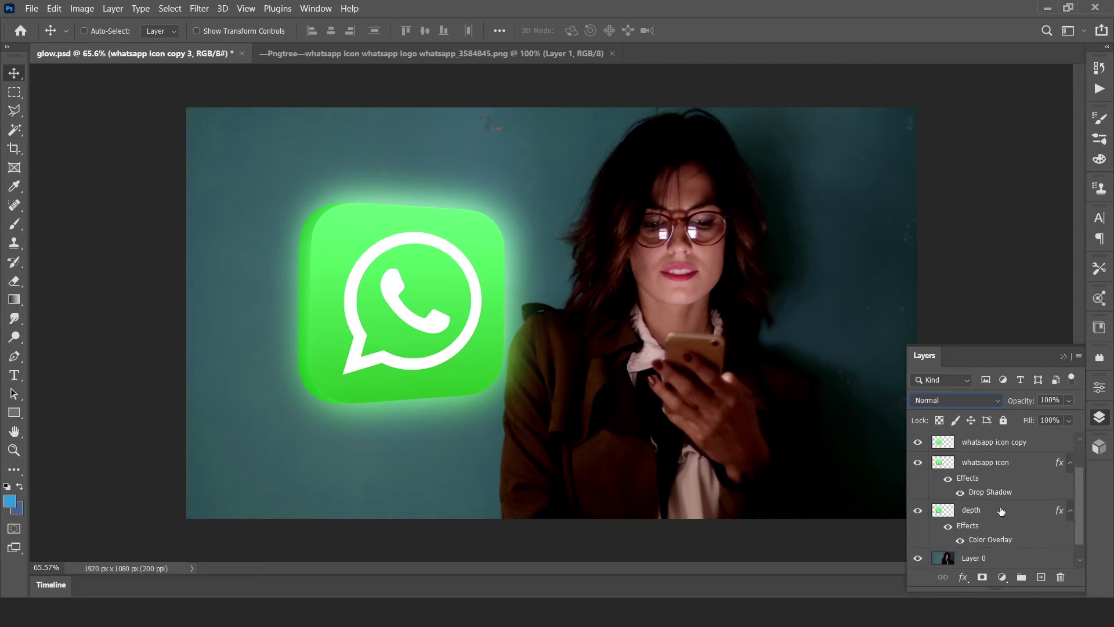
{"action": "key", "text": "ctrl+g"}
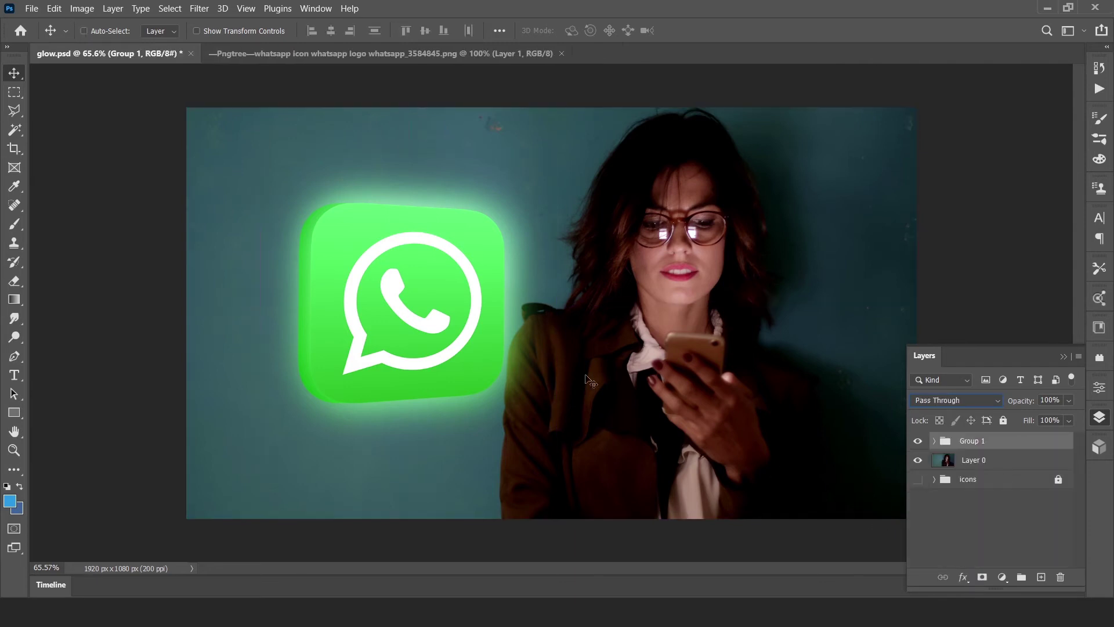
{"action": "key", "text": "ctrl+t"}
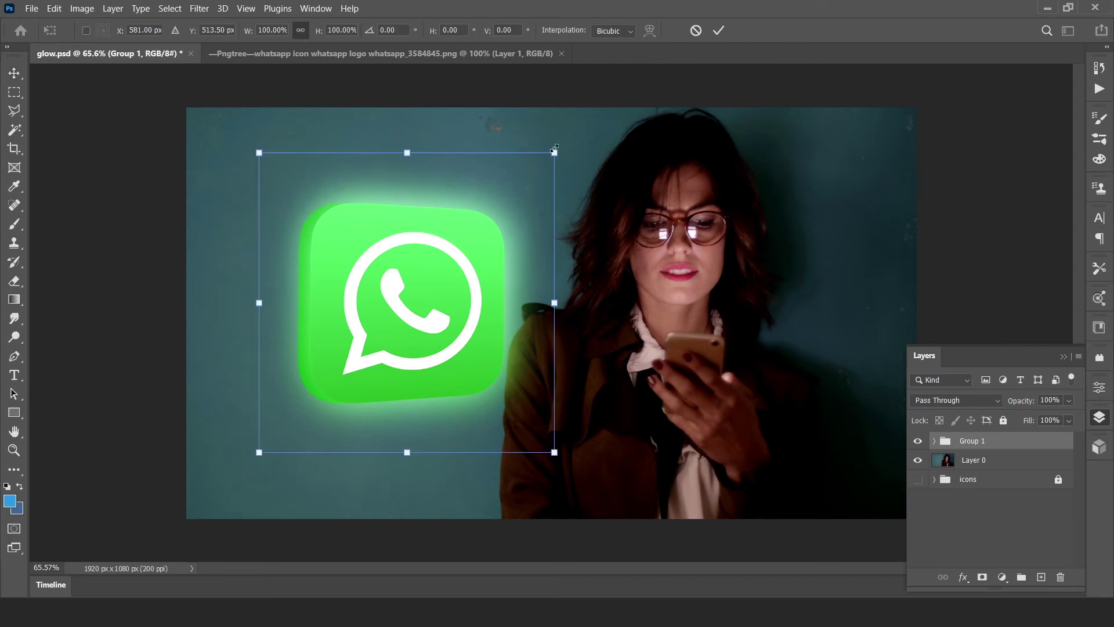
{"action": "left_click_drag", "start_coordinate": [554, 151], "coordinate": [378, 332]}
{"action": "left_click_drag", "start_coordinate": [360, 416], "coordinate": [578, 319]}
{"action": "left_click_drag", "start_coordinate": [590, 237], "coordinate": [615, 296]}
{"action": "left_click_drag", "start_coordinate": [638, 249], "coordinate": [614, 272]}
{"action": "key", "text": "Return"}
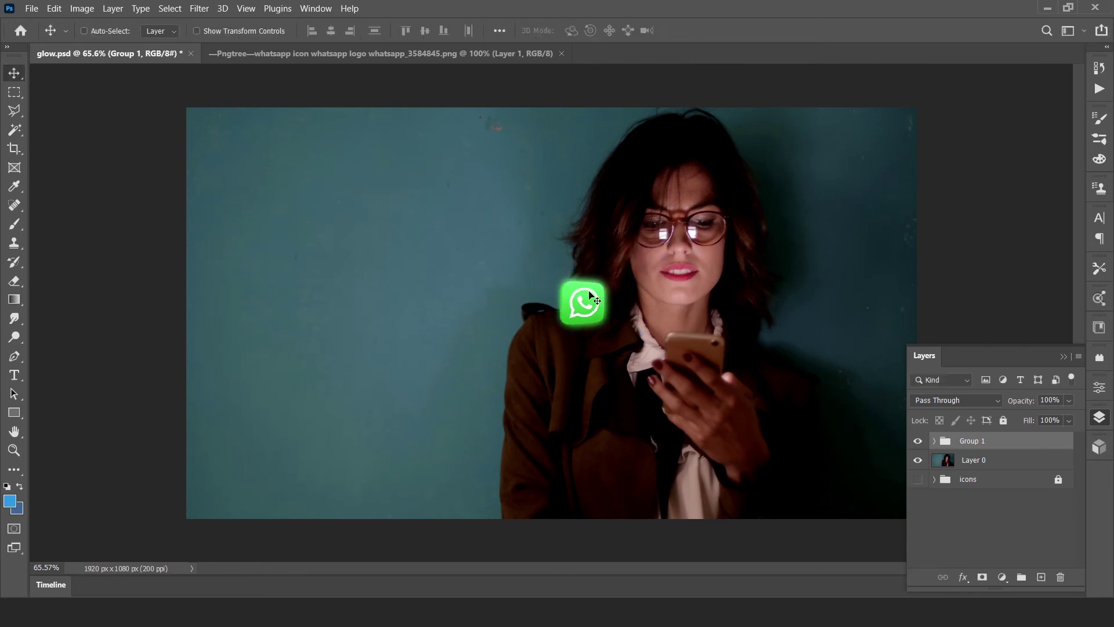
{"action": "left_click_drag", "start_coordinate": [586, 320], "coordinate": [778, 288]}
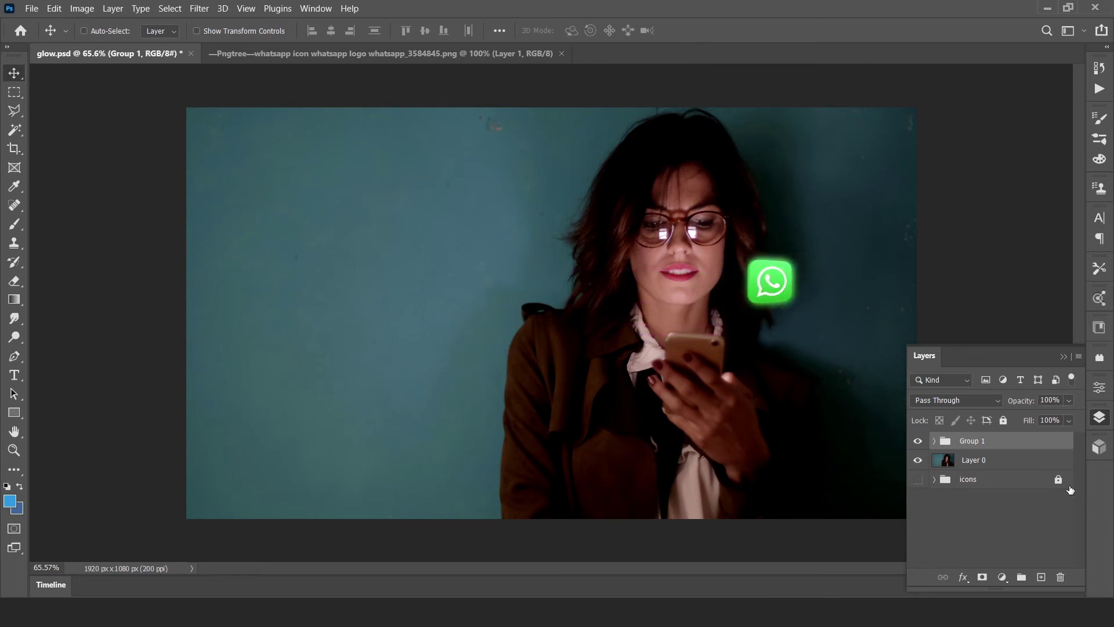
Step: Add a new layer above the WhatsApp group and set the brush colour to the icon's sampled green
{"action": "left_click", "coordinate": [1012, 461]}
{"action": "left_click", "coordinate": [1011, 445]}
{"action": "left_click", "coordinate": [1041, 577]}
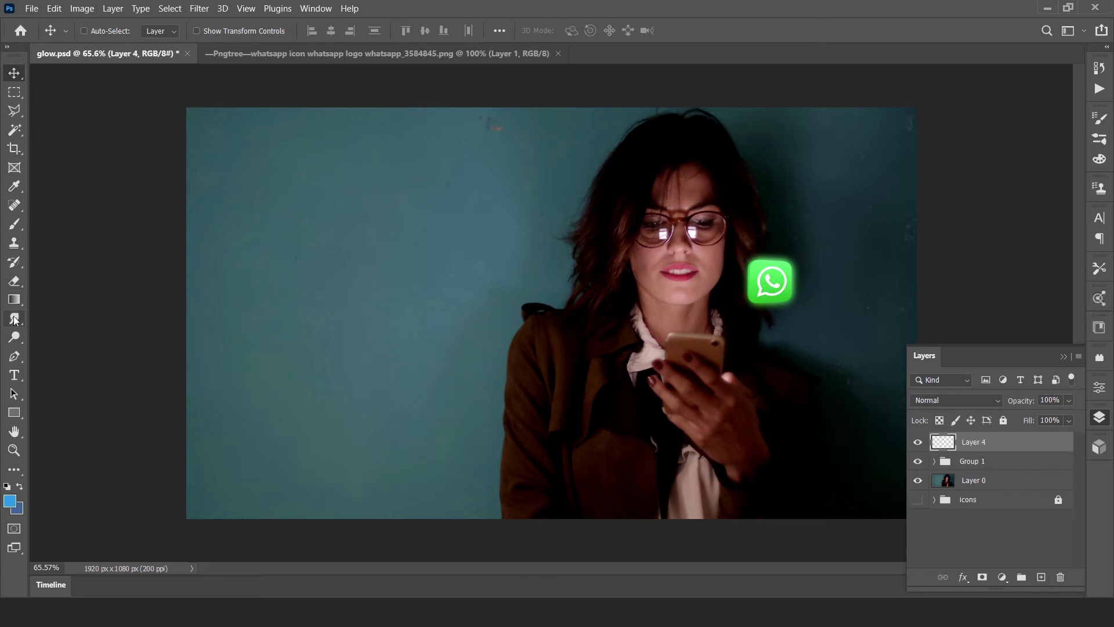
{"action": "left_click", "coordinate": [14, 231]}
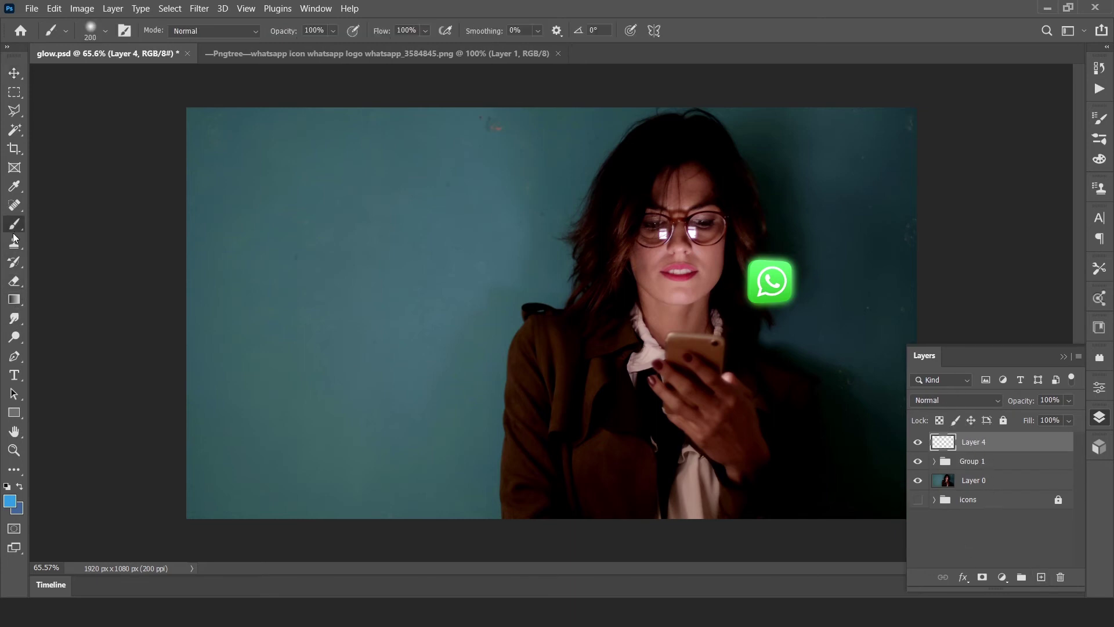
{"action": "left_click", "coordinate": [10, 500]}
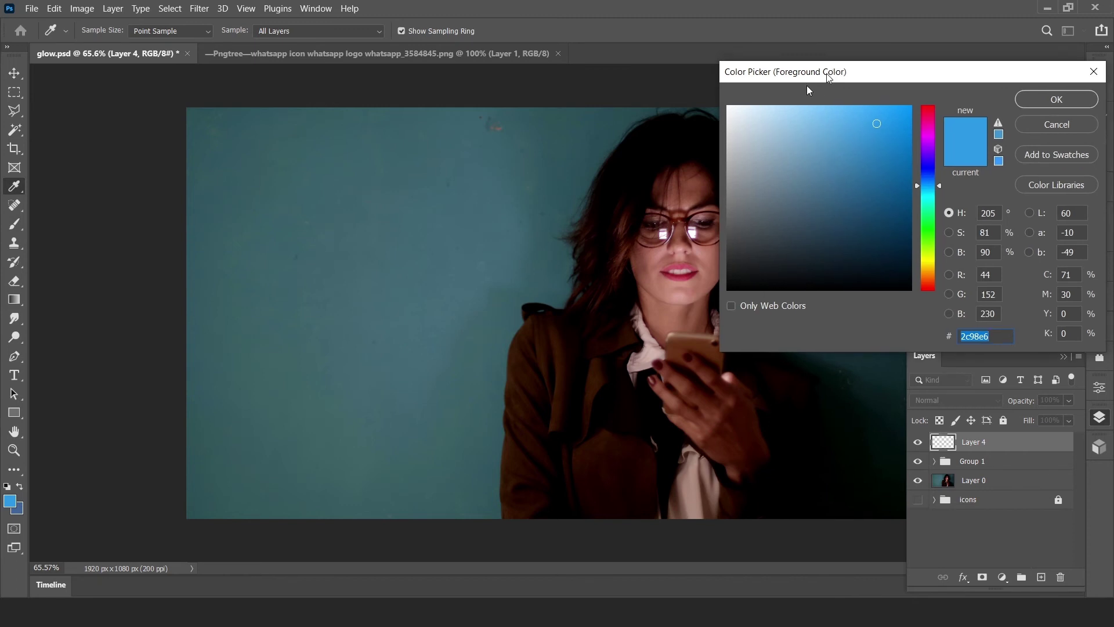
{"action": "left_click_drag", "start_coordinate": [837, 92], "coordinate": [105, 168]}
{"action": "left_click", "coordinate": [759, 286]}
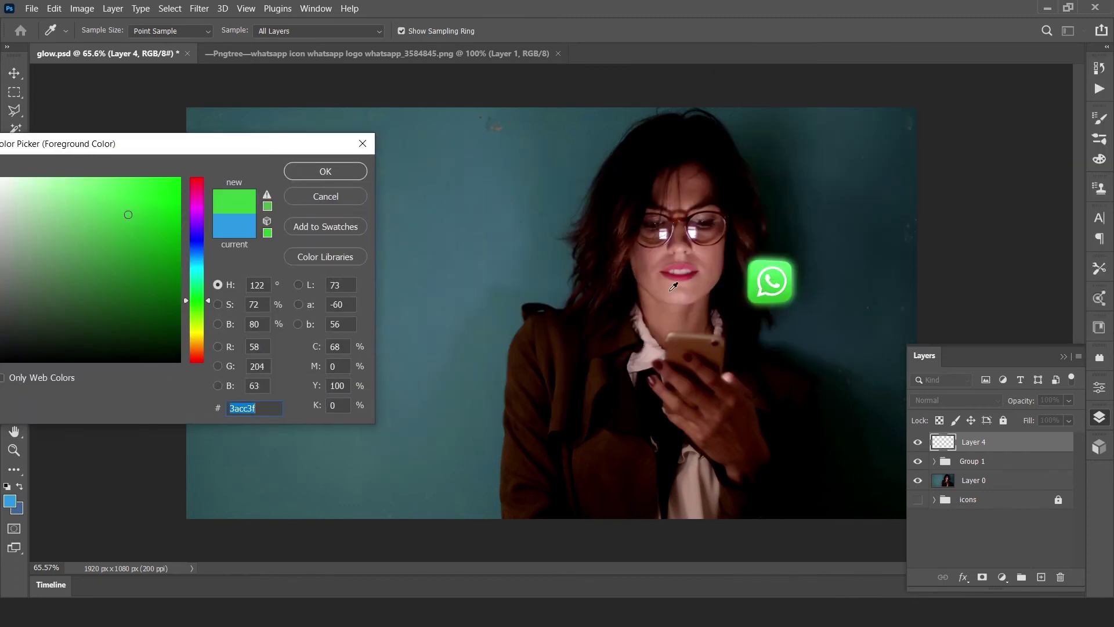
{"action": "left_click", "coordinate": [312, 178]}
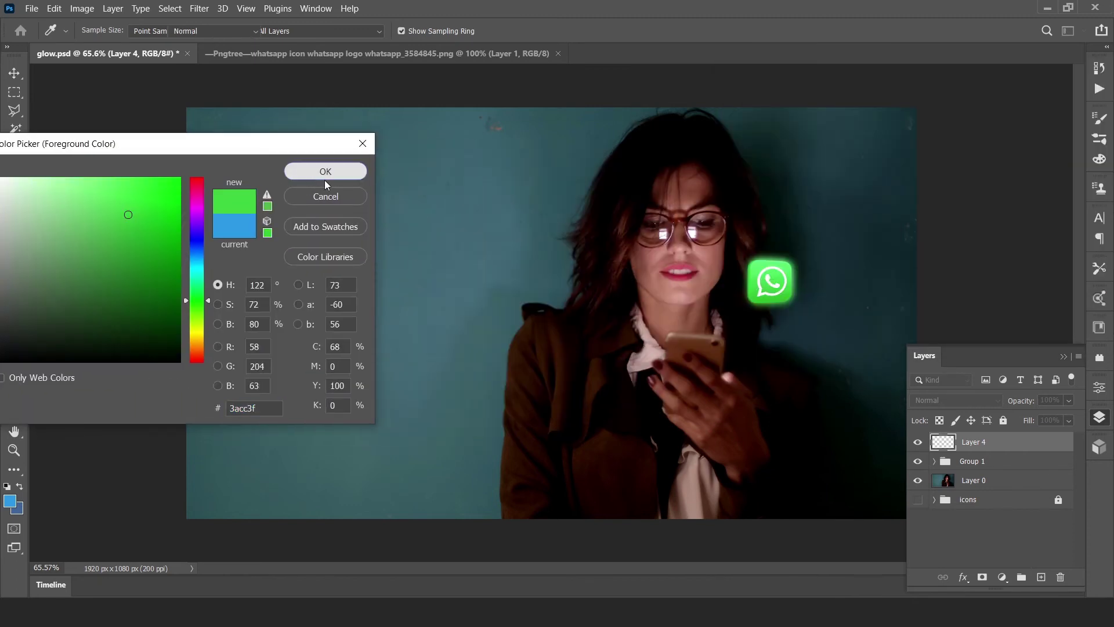
Step: Set the brush to 600 px with 0% hardness and paint a soft green glow over the icon
{"action": "key", "text": "bracketright"}
{"action": "key", "text": "bracketright"}
{"action": "key", "text": "bracketright"}
{"action": "key", "text": "bracketright"}
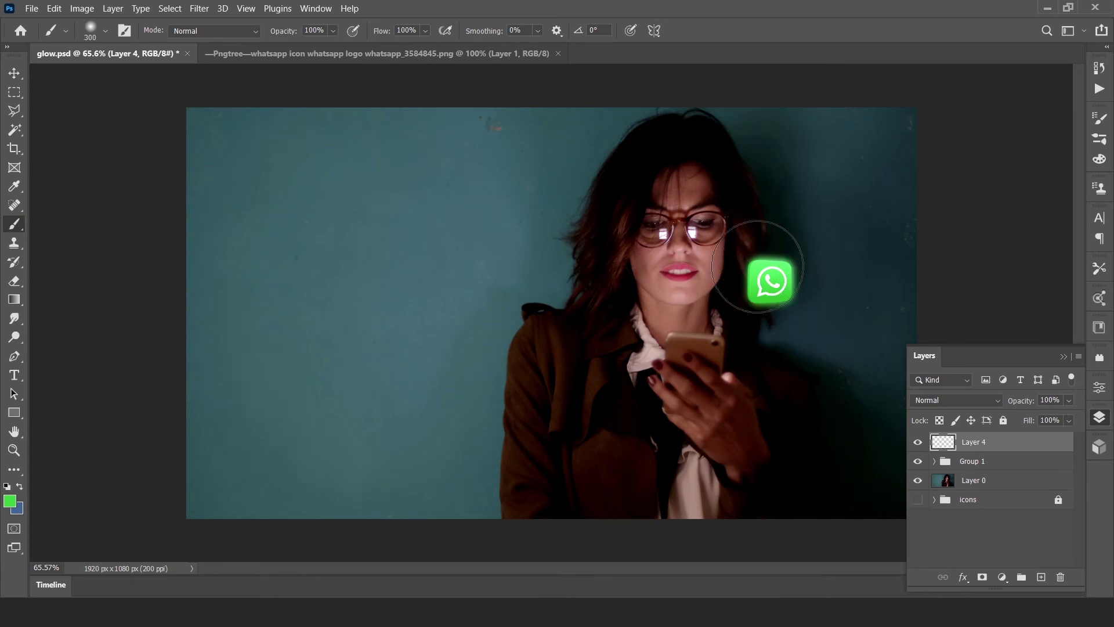
{"action": "right_click", "coordinate": [703, 238]}
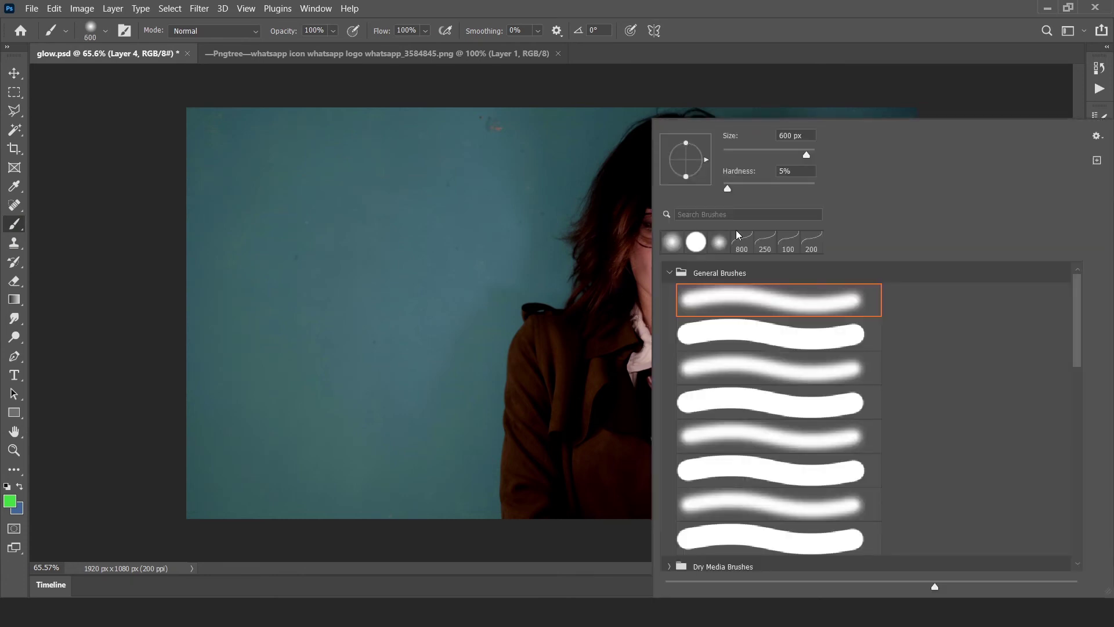
{"action": "left_click_drag", "start_coordinate": [728, 190], "coordinate": [722, 188]}
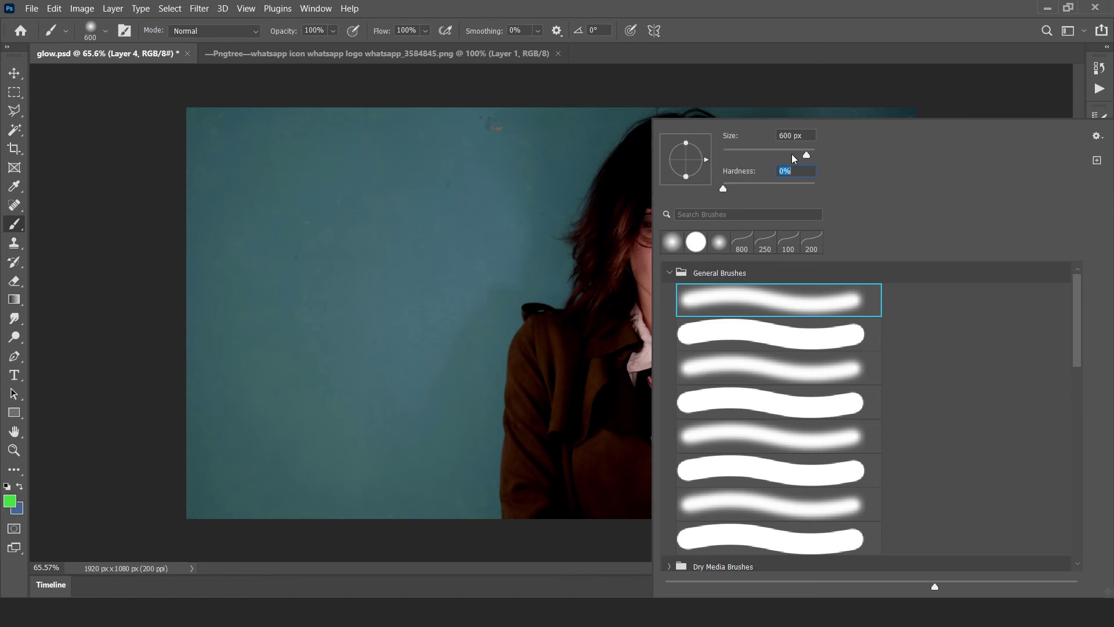
{"action": "left_click", "coordinate": [517, 229]}
{"action": "left_click", "coordinate": [525, 232]}
{"action": "key", "text": "ctrl+z"}
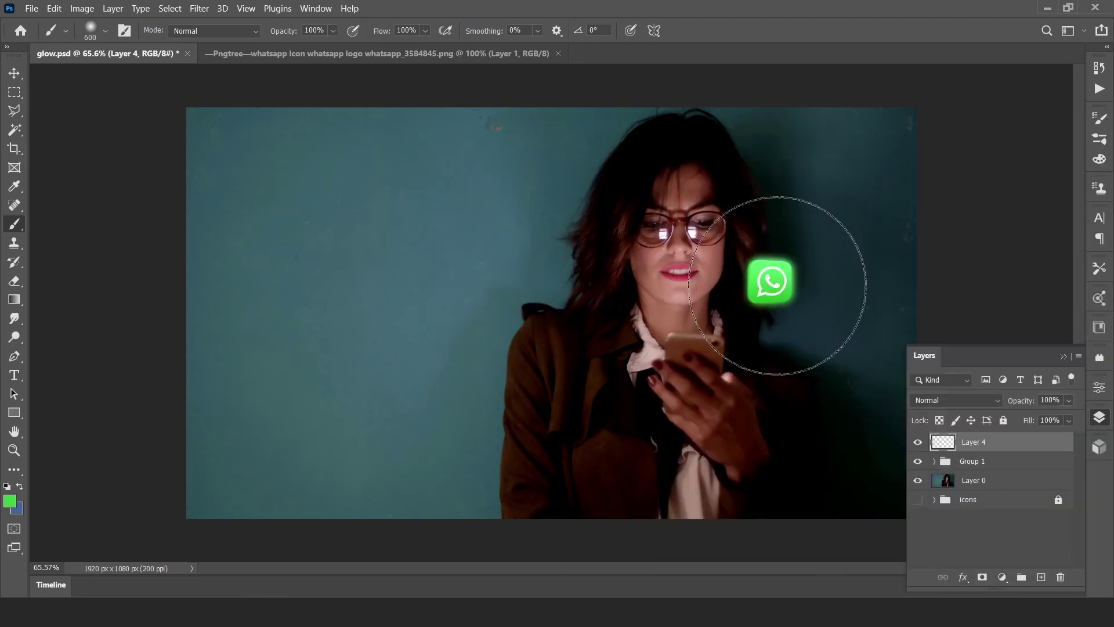
{"action": "left_click", "coordinate": [778, 285]}
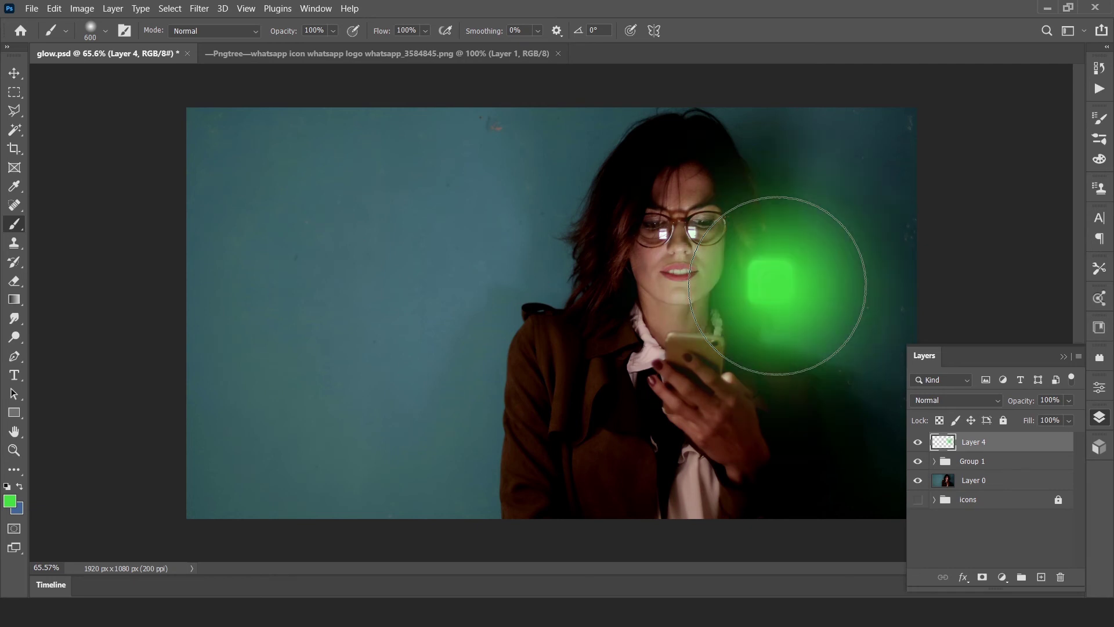
Step: Set the green glow layer to Screen blend mode and move it below Group 1
{"action": "left_click", "coordinate": [972, 400]}
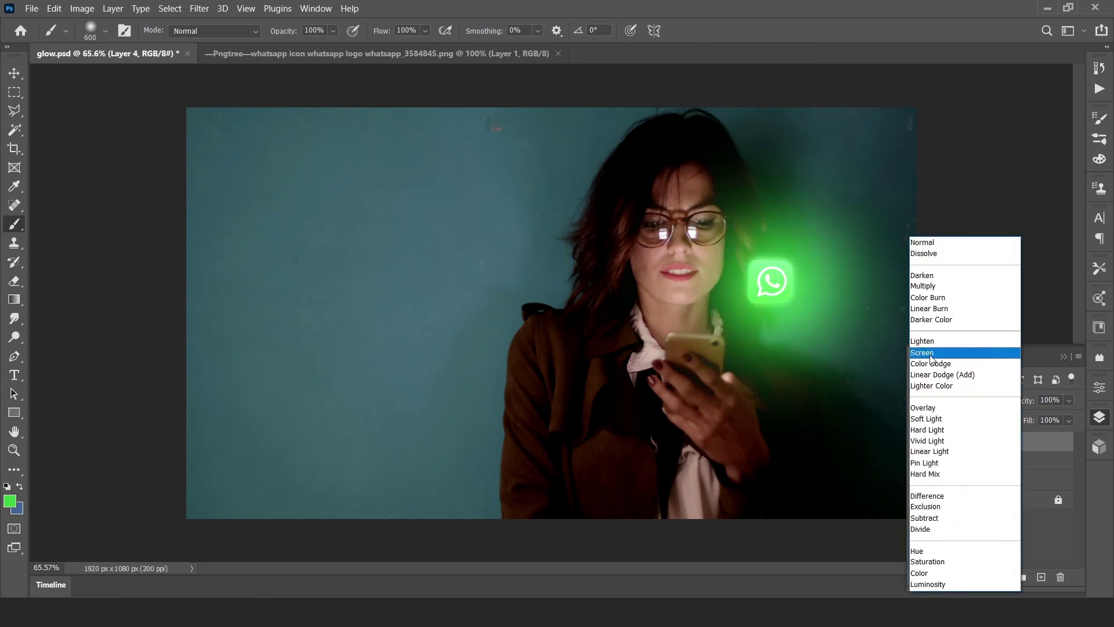
{"action": "left_click", "coordinate": [975, 352]}
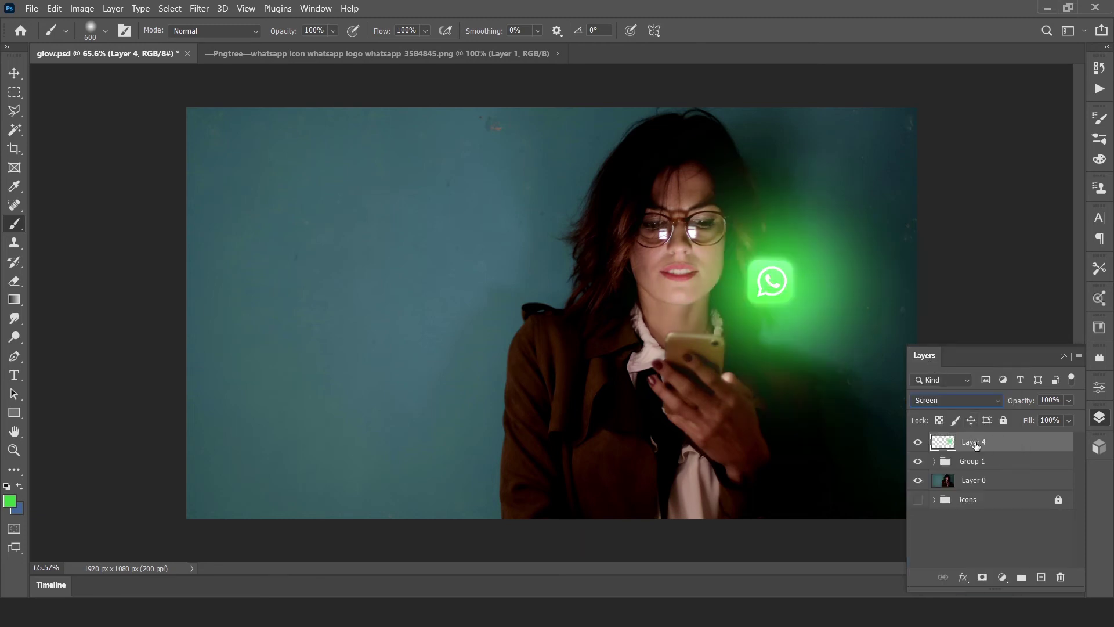
{"action": "left_click_drag", "start_coordinate": [978, 442], "coordinate": [988, 472]}
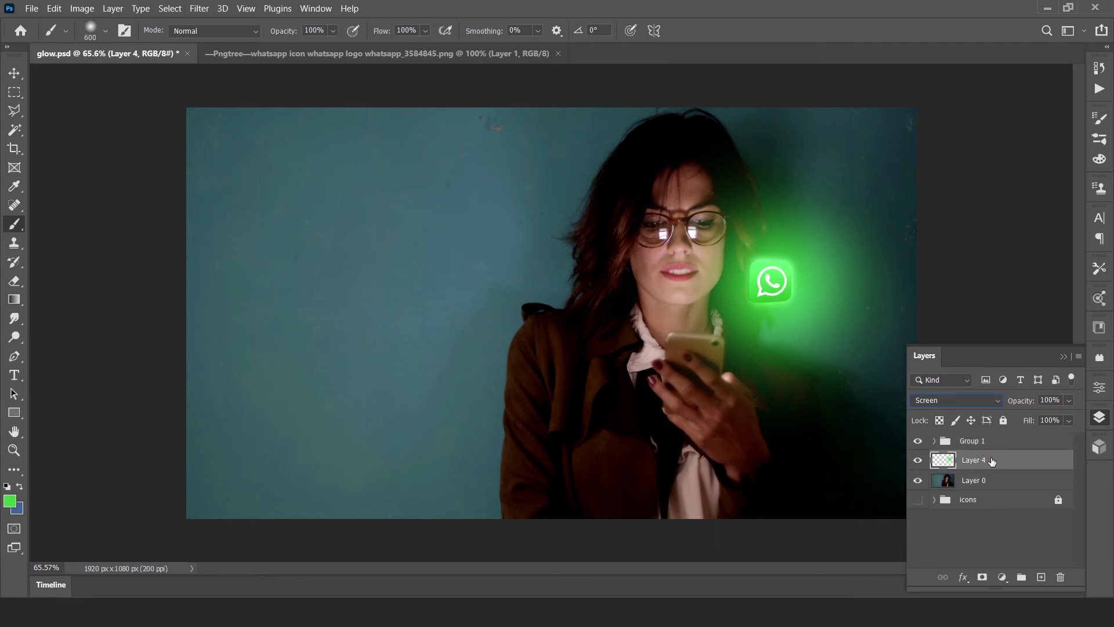
Step: Shrink the glow, centre it on the WhatsApp icon, and lower its opacity to 80%
{"action": "key", "text": "ctrl+t"}
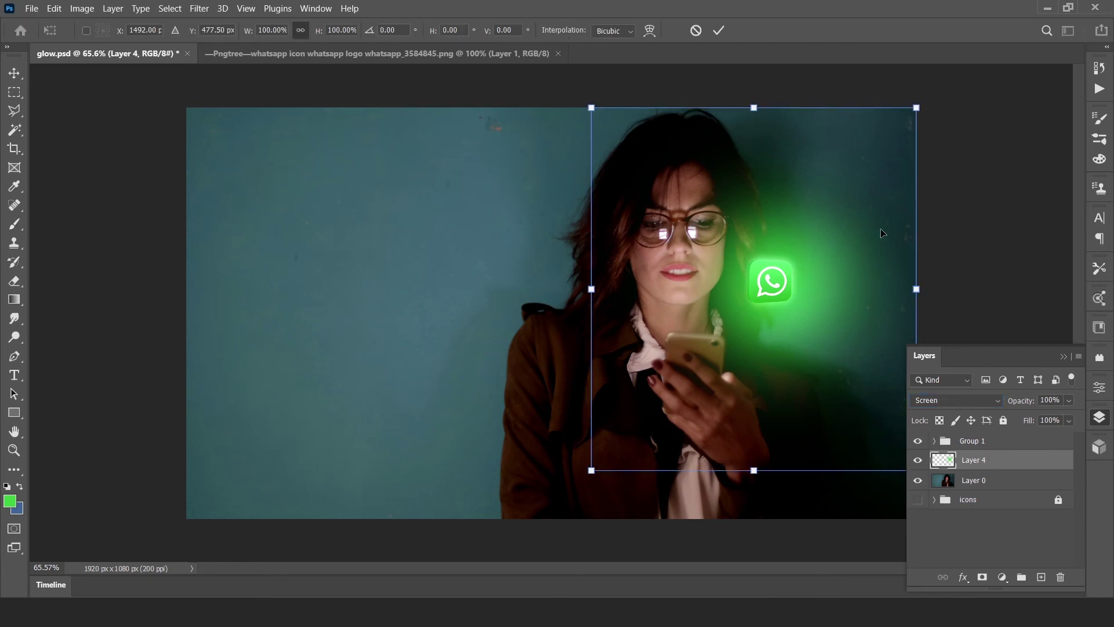
{"action": "left_click_drag", "start_coordinate": [916, 108], "coordinate": [867, 166]}
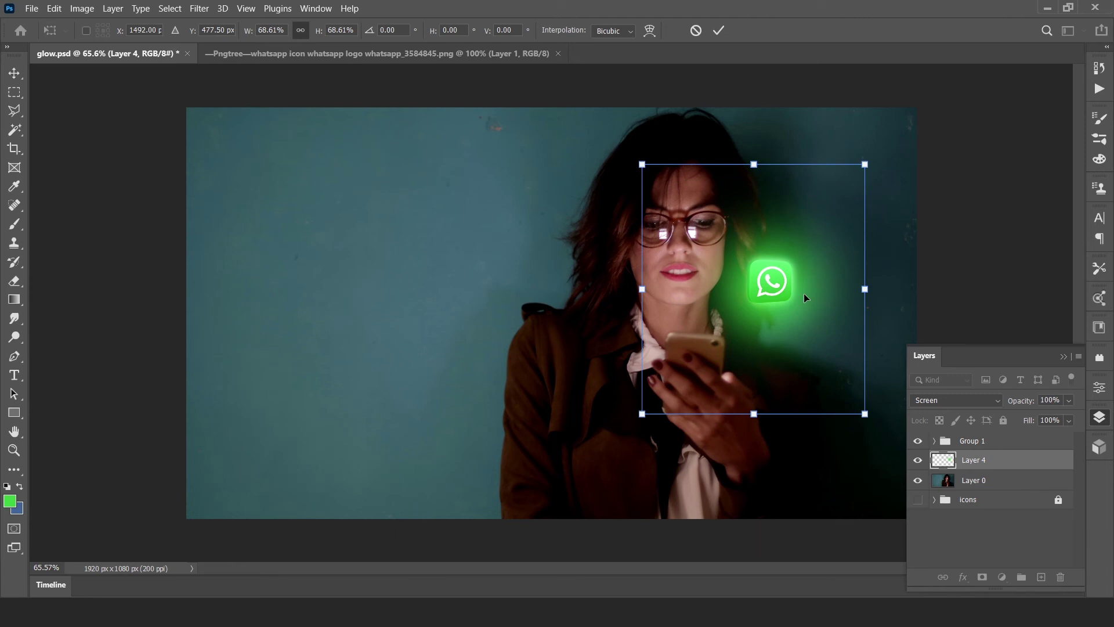
{"action": "mouse_move", "coordinate": [803, 293]}
{"action": "left_mouse_down"}
{"action": "mouse_move", "coordinate": [786, 292]}
{"action": "mouse_move", "coordinate": [800, 289]}
{"action": "left_mouse_up"}
{"action": "key", "text": "Return"}
{"action": "key", "text": "b"}
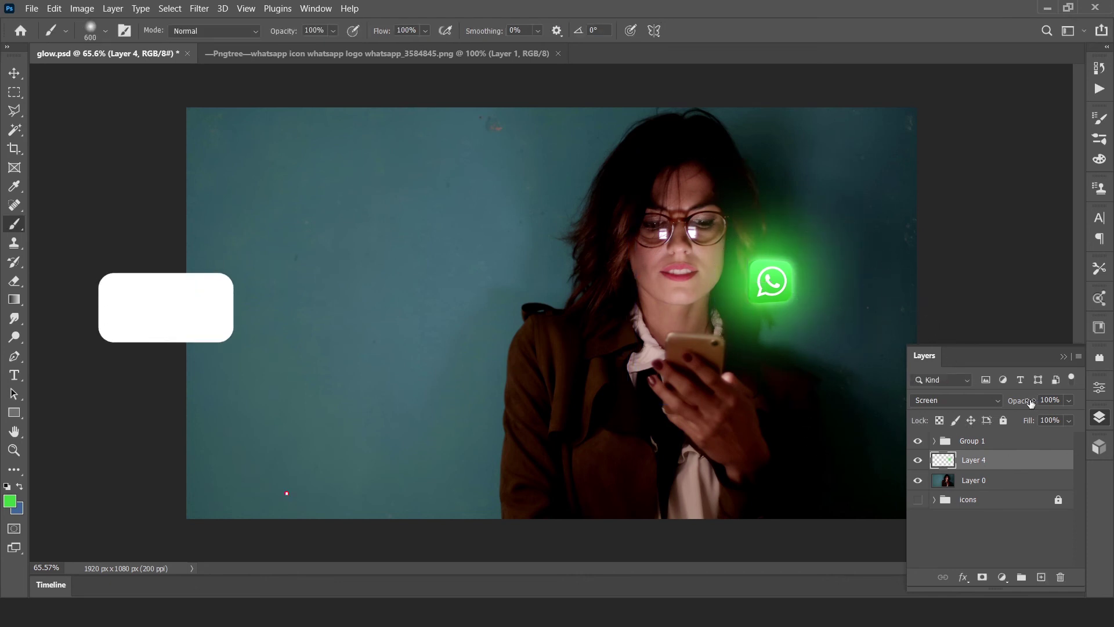
{"action": "mouse_move", "coordinate": [1022, 400]}
{"action": "left_mouse_down"}
{"action": "mouse_move", "coordinate": [1006, 403]}
{"action": "mouse_move", "coordinate": [1016, 404]}
{"action": "left_mouse_up"}
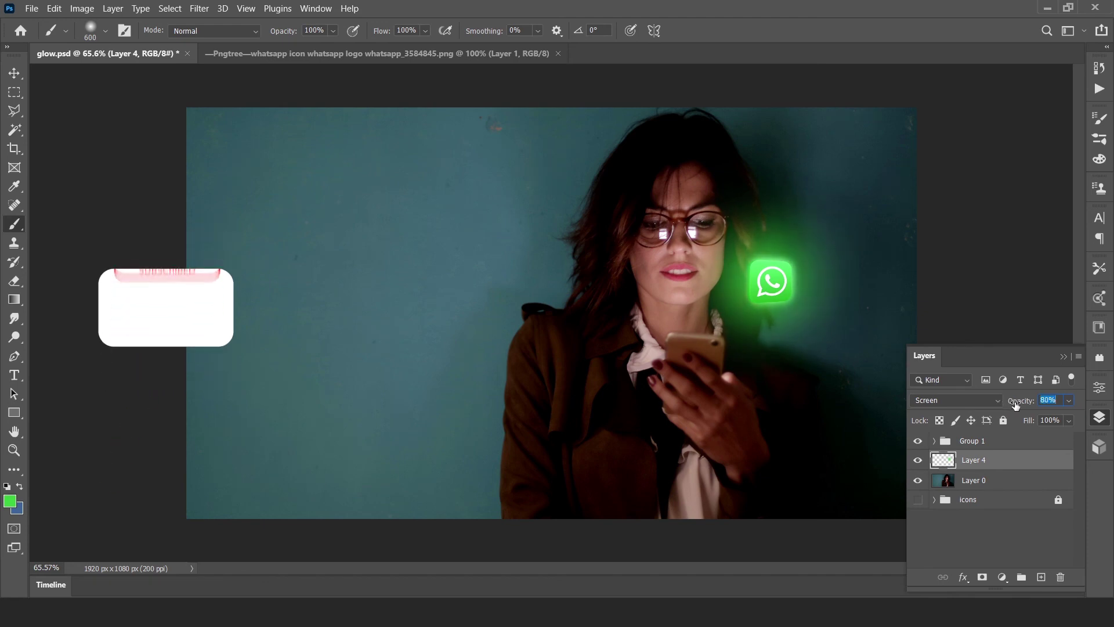
{"action": "left_click", "coordinate": [14, 72]}
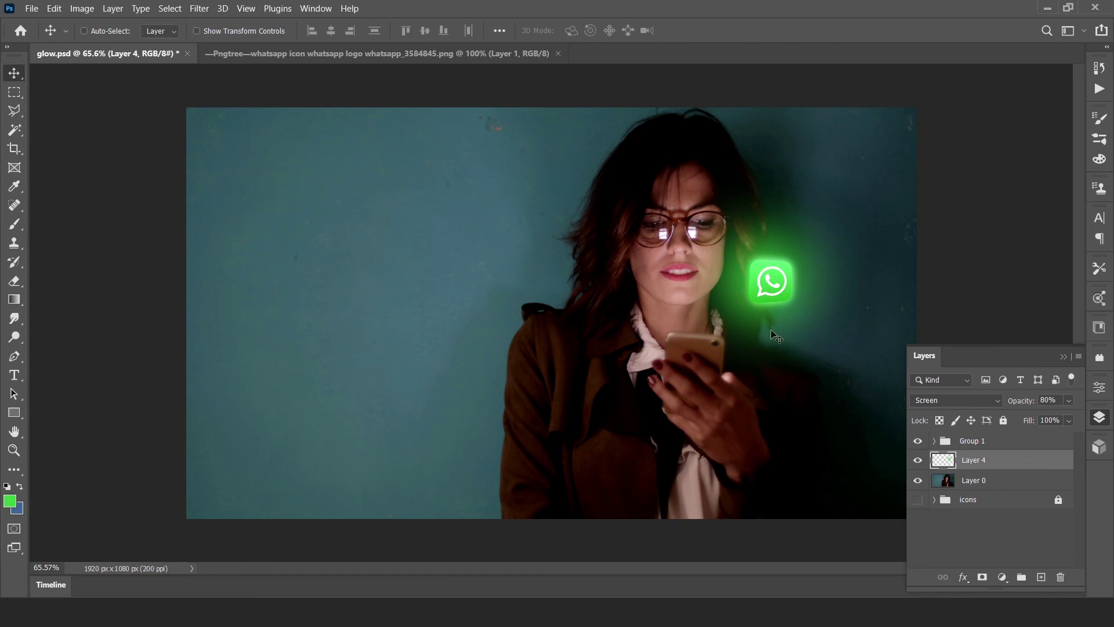
Step: Move the 'icons' group to the top of the layer stack so the Snapchat and Instagram icons appear
{"action": "scroll", "coordinate": [778, 337], "scroll_direction": "up", "scroll_amount": 2}
{"action": "scroll", "coordinate": [800, 291], "scroll_direction": "up", "scroll_amount": 3}
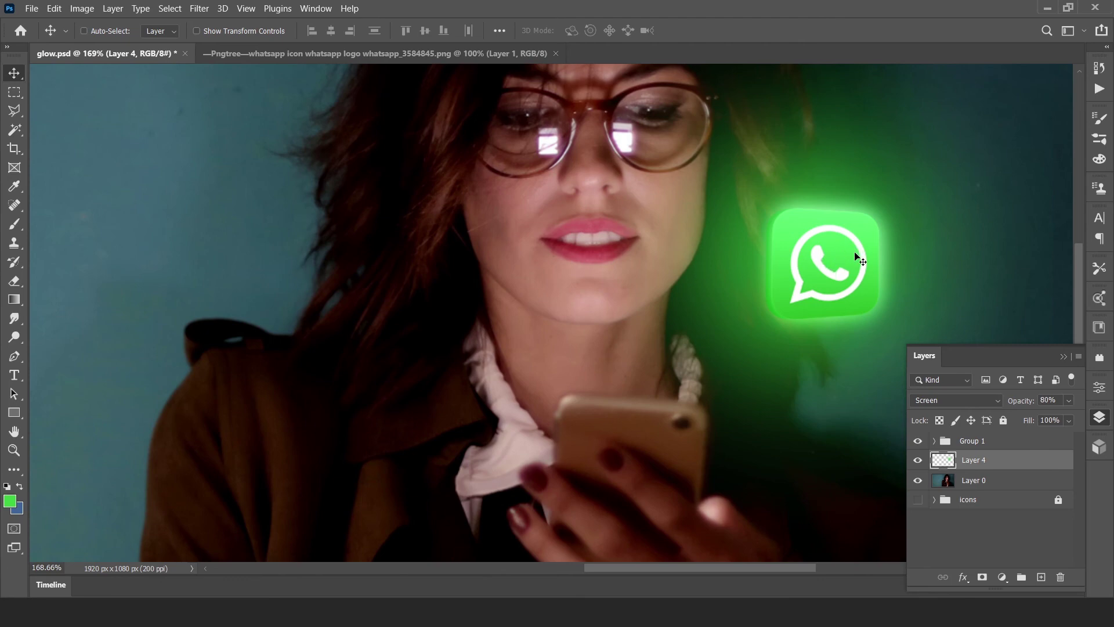
{"action": "scroll", "coordinate": [860, 259], "scroll_direction": "down", "scroll_amount": 3}
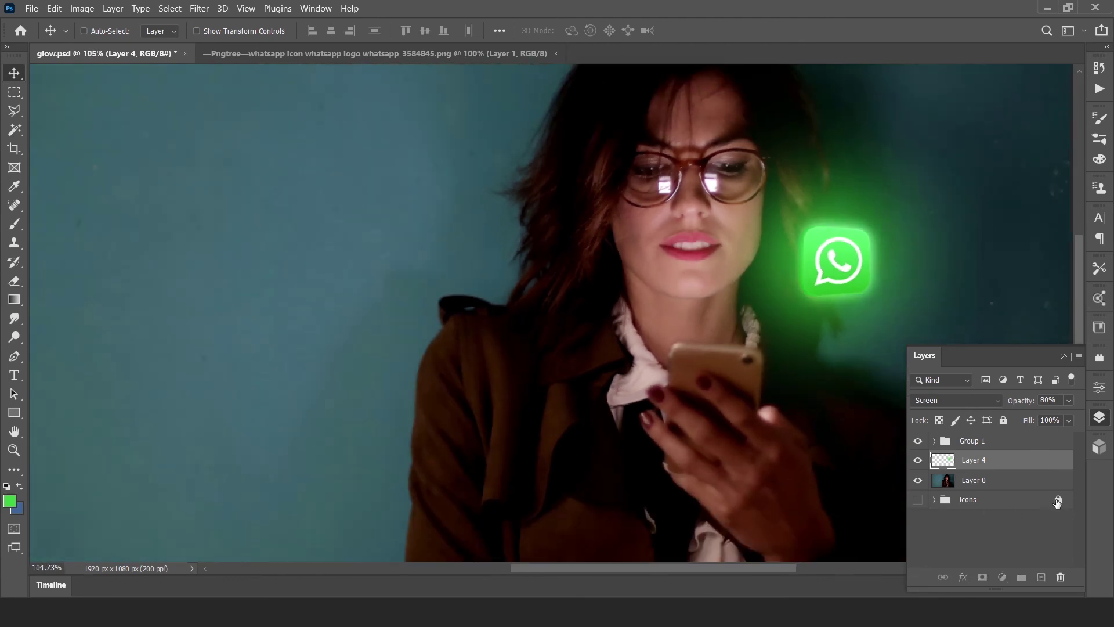
{"action": "left_click_drag", "start_coordinate": [973, 499], "coordinate": [979, 436]}
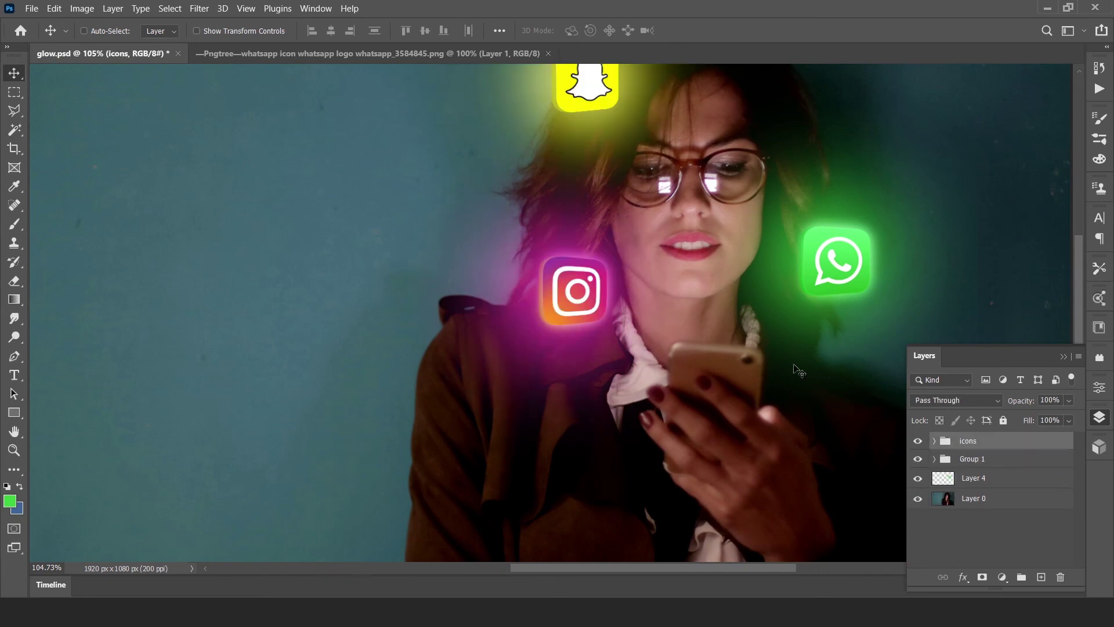
{"action": "scroll", "coordinate": [783, 354], "scroll_direction": "down", "scroll_amount": 3}
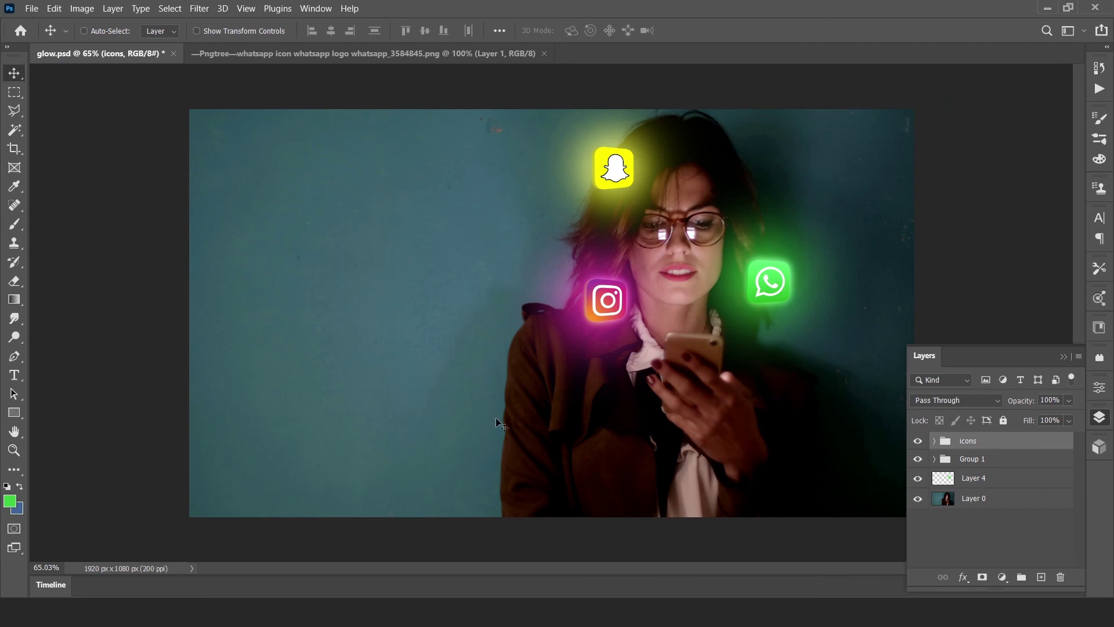